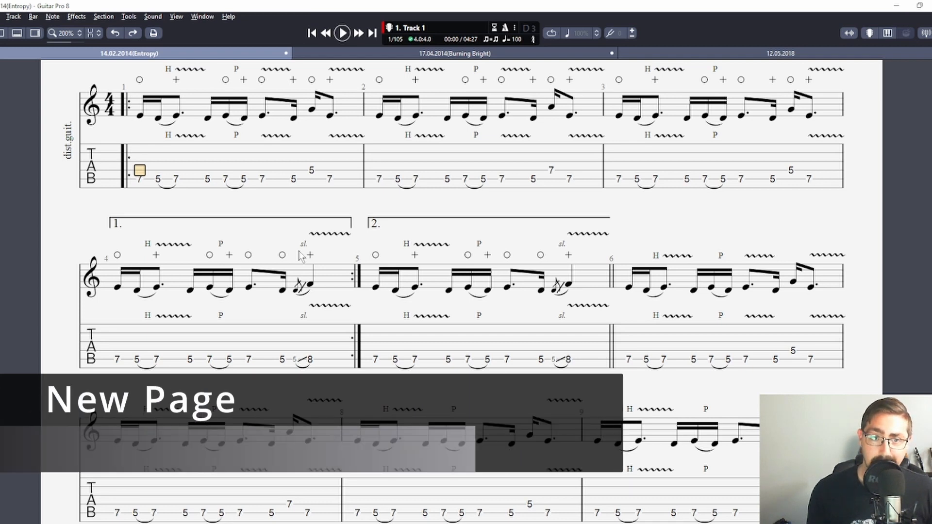
- Create a new score with a steel acoustic guitar track in standard tuning
{"action": "key", "text": "ctrl+n"}
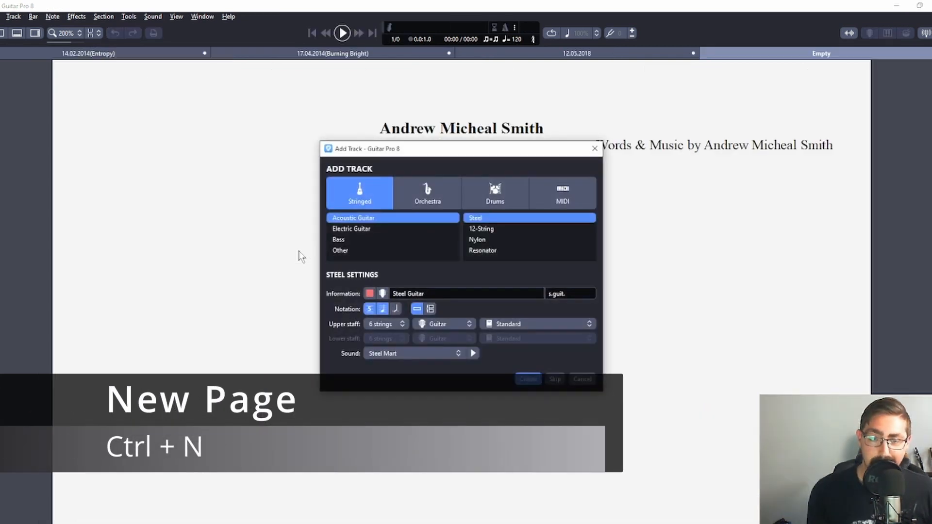
{"action": "key", "text": "Return"}
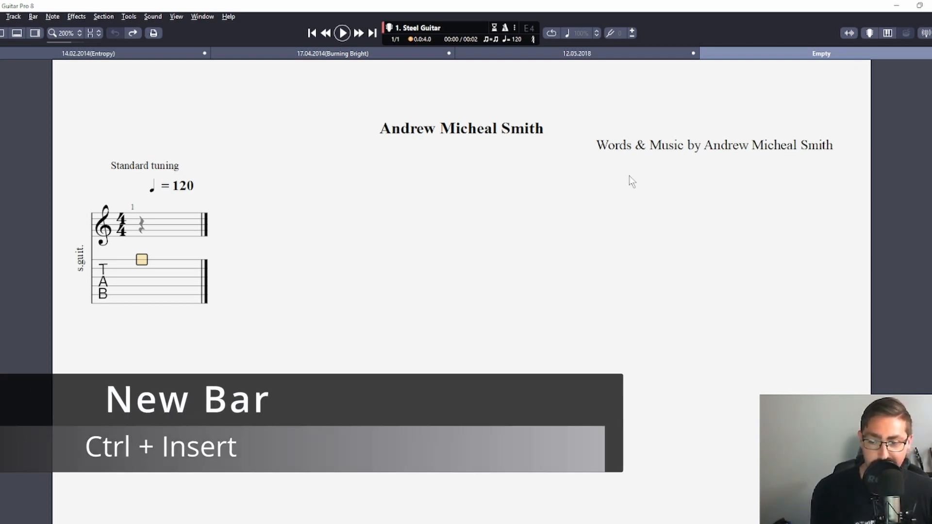
- Insert a new bar in the guitar track and delete one bar again
{"action": "key", "text": "ctrl+Insert"}
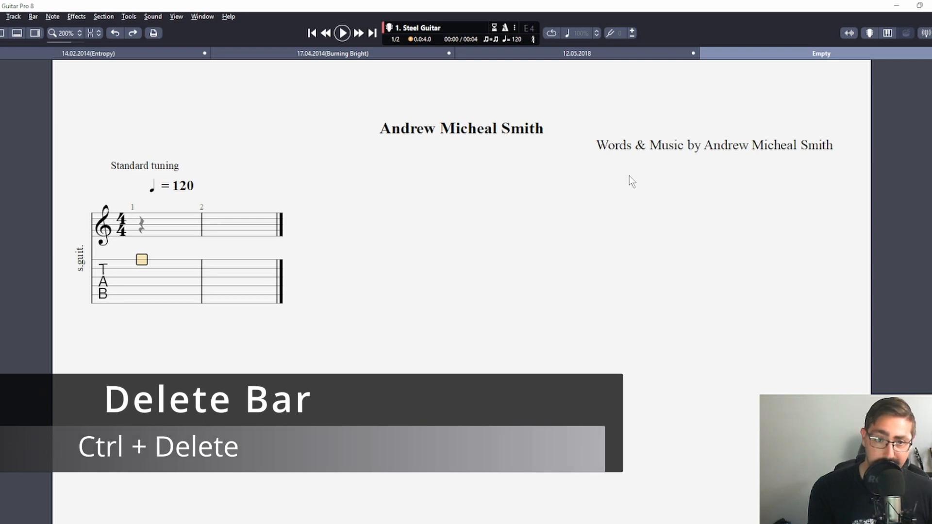
{"action": "key", "text": "ctrl+Delete"}
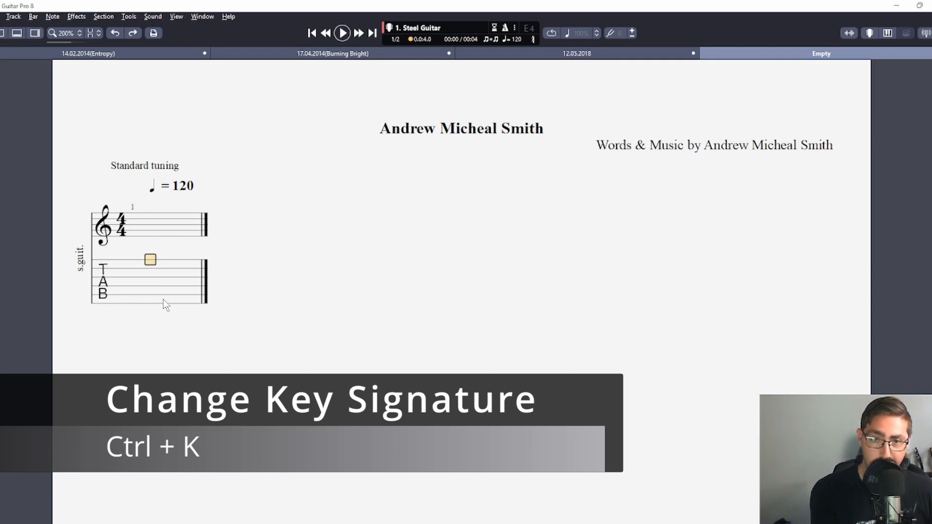
- Change the key signature of the score to the key with three flats
{"action": "key", "text": "ctrl+k"}
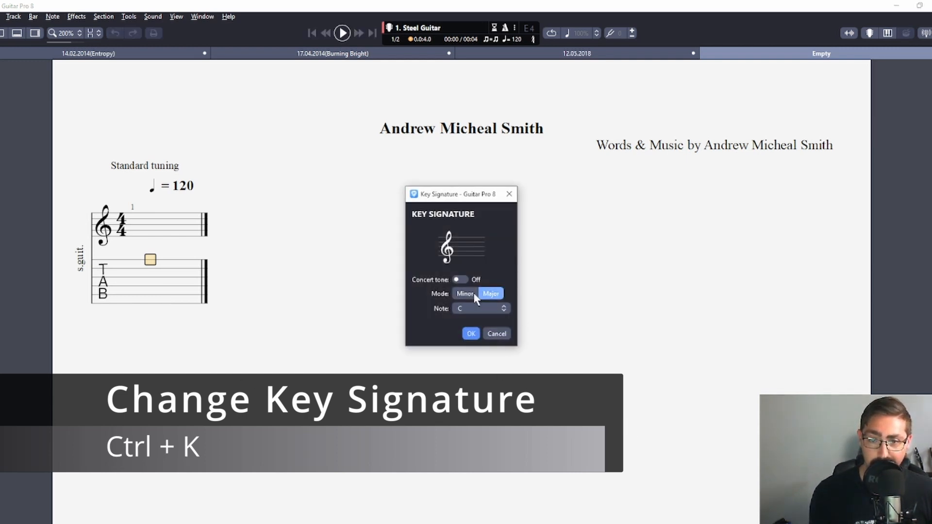
{"action": "left_click", "coordinate": [485, 376]}
{"action": "left_click", "coordinate": [470, 334]}
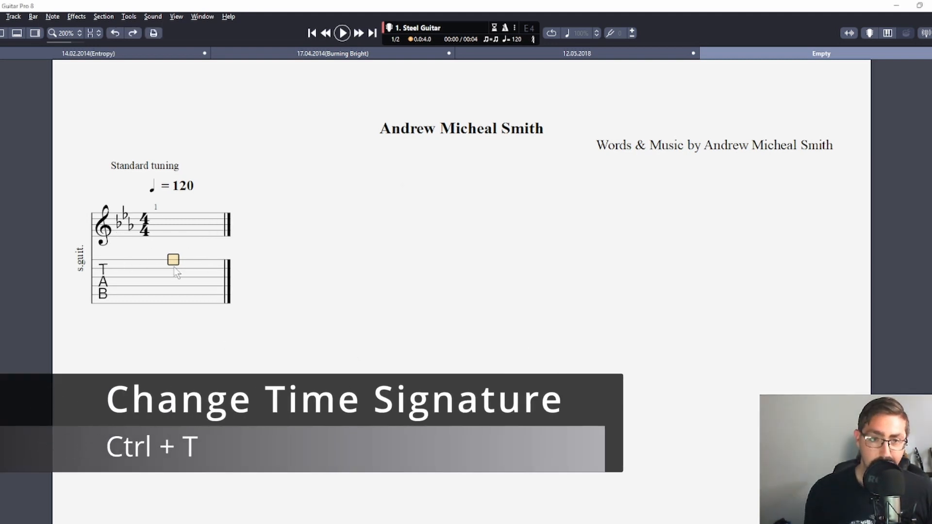
- Change the time signature of the bar to 3/4
{"action": "key", "text": "ctrl+t"}
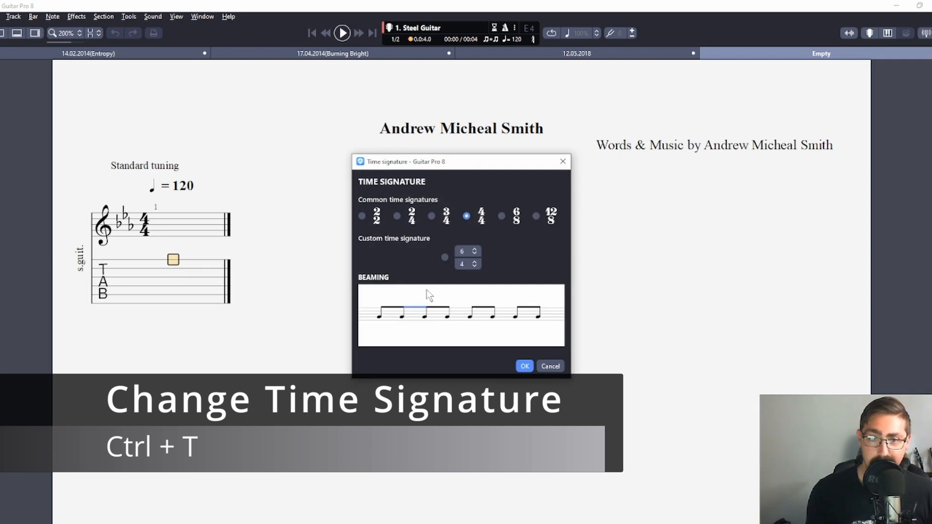
{"action": "left_click", "coordinate": [446, 216]}
{"action": "left_click", "coordinate": [525, 366]}
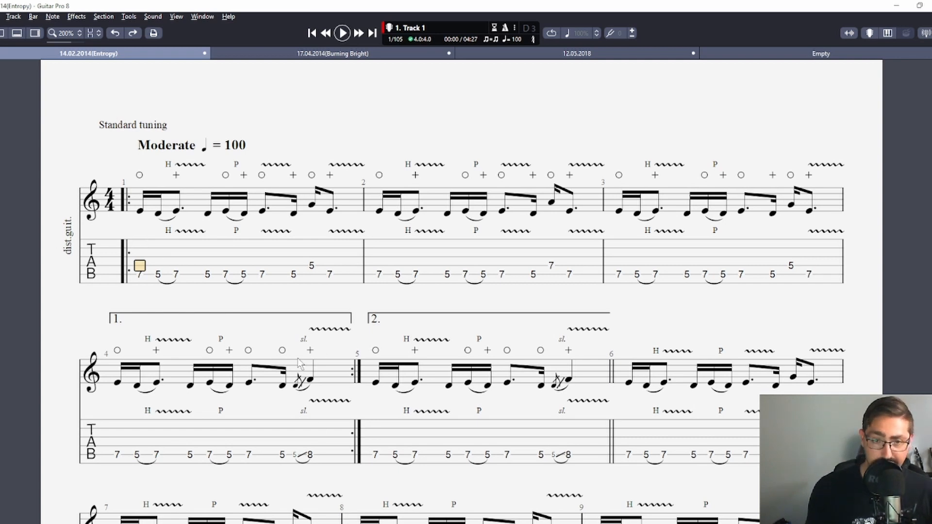
- Remove the opening repeat from bar 1 and the closing repeat from bar 4 of the Entropy score
{"action": "key", "text": "["}
{"action": "left_click", "coordinate": [344, 452]}
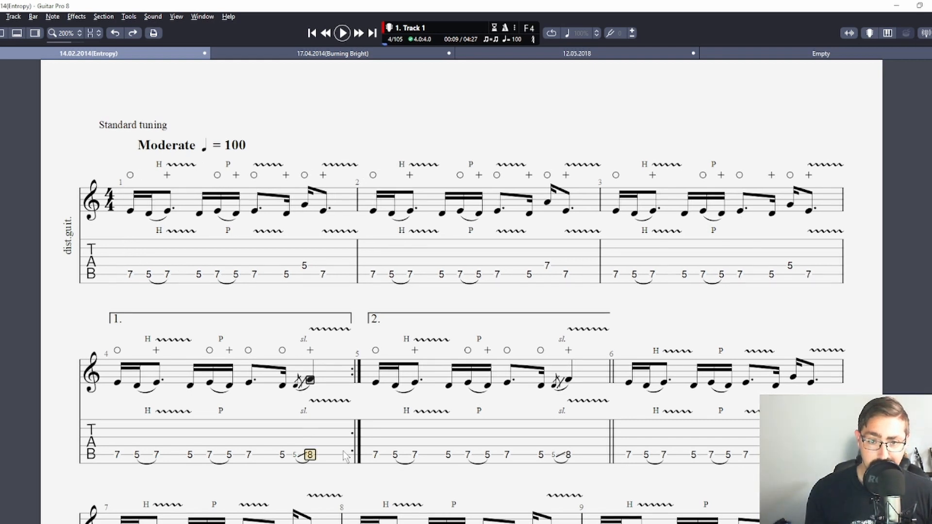
{"action": "key", "text": "]"}
- Add an opening repeat at bar 1 and a closing repeat at the end of bar 4
{"action": "left_click", "coordinate": [130, 265]}
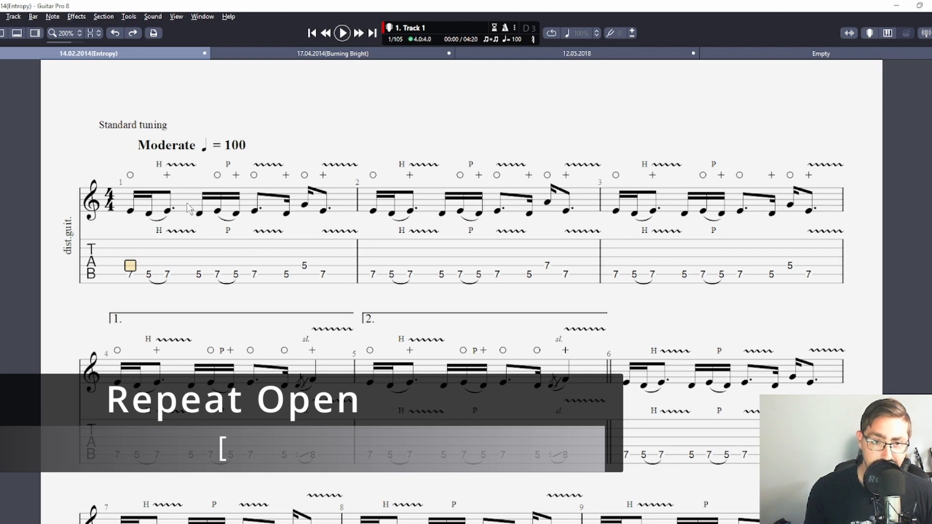
{"action": "key", "text": "bracketleft"}
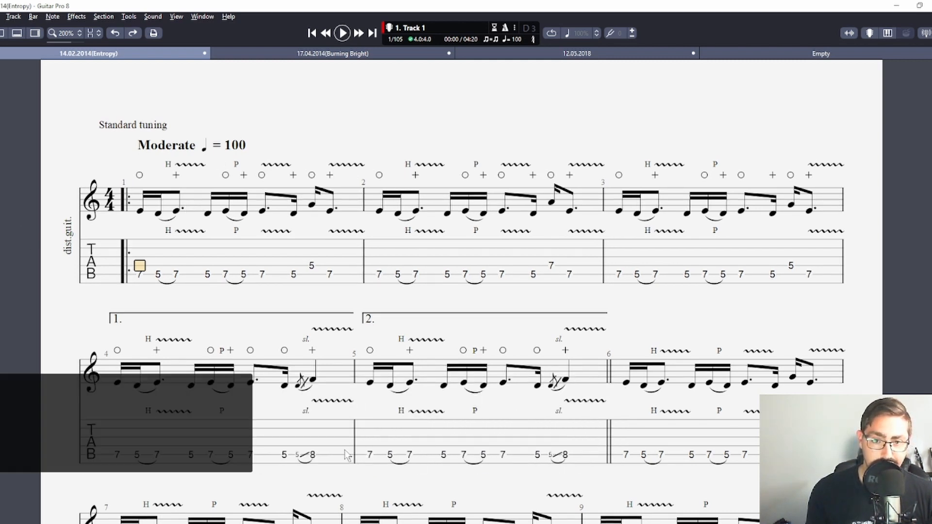
{"action": "left_click", "coordinate": [344, 449]}
{"action": "key", "text": "bracketright"}
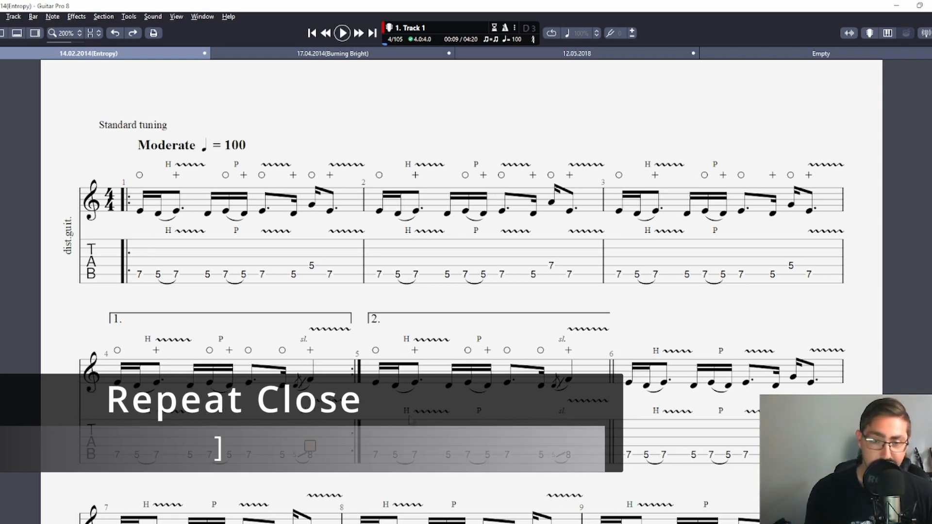
- Show the list of tracks in the Entropy score and close it again
{"action": "left_click", "coordinate": [140, 266]}
{"action": "left_click", "coordinate": [473, 28]}
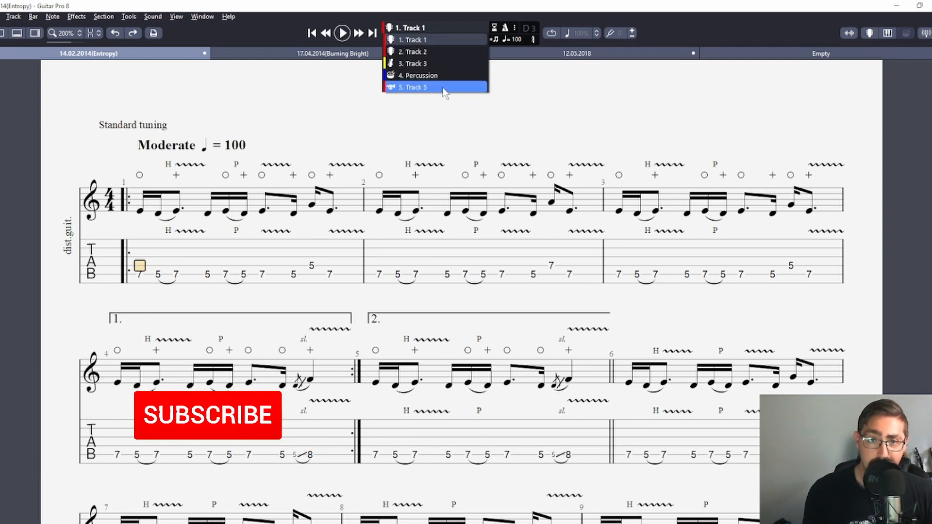
{"action": "left_click", "coordinate": [459, 25]}
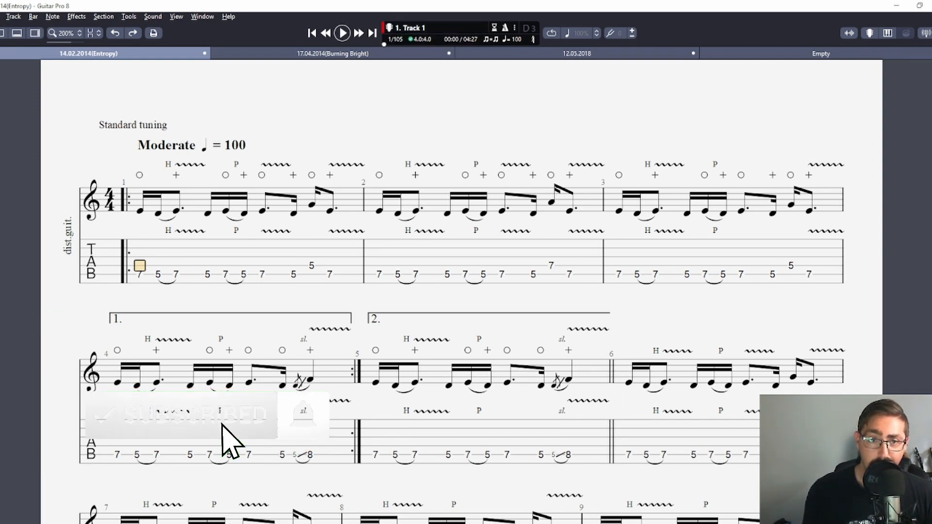
- Select bars 1 to 4 of Track 1 and clear the selection
{"action": "left_click_drag", "start_coordinate": [132, 270], "coordinate": [269, 320]}
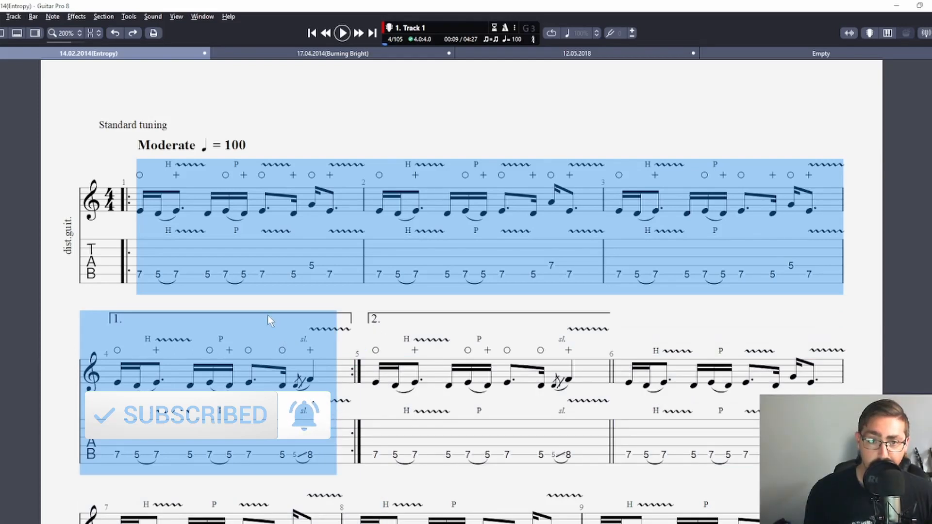
{"action": "right_click", "coordinate": [205, 248]}
{"action": "key", "text": "Escape"}
{"action": "left_click", "coordinate": [128, 275]}
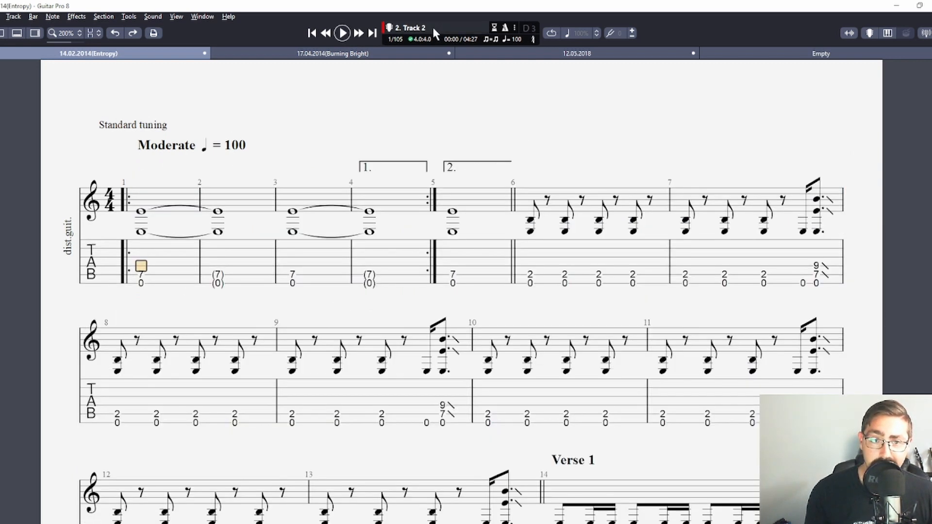
- View Track 3 and the Percussion track, and return to Track 1
{"action": "left_click", "coordinate": [432, 27]}
{"action": "left_click", "coordinate": [438, 63]}
{"action": "left_click", "coordinate": [437, 30]}
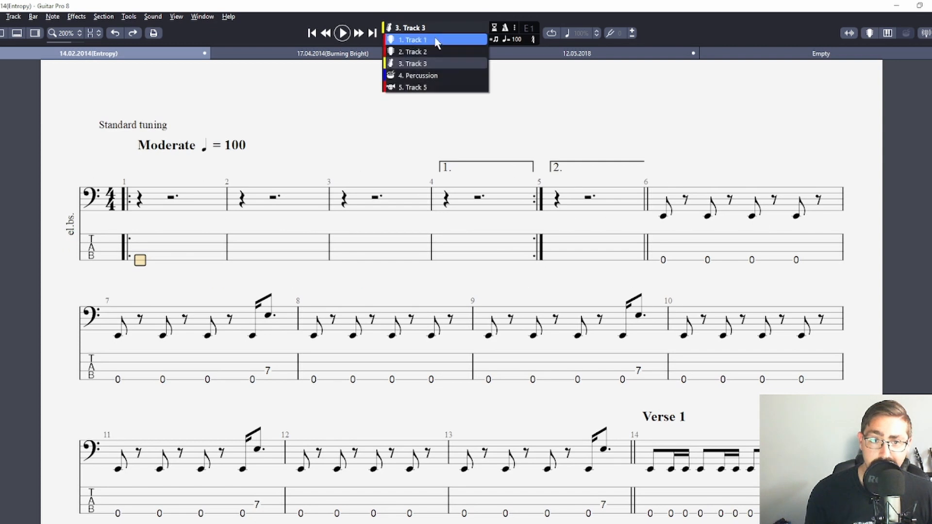
{"action": "left_click", "coordinate": [433, 75]}
{"action": "left_click", "coordinate": [439, 28]}
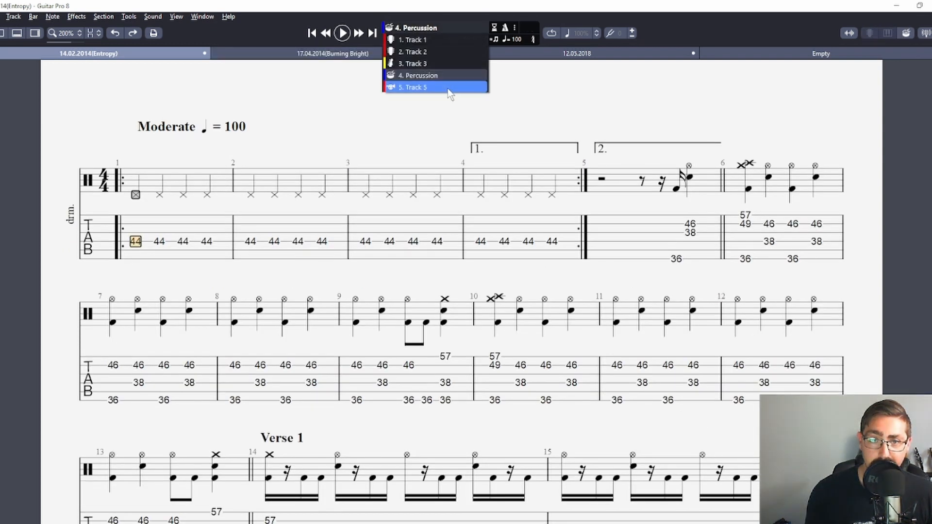
{"action": "left_click", "coordinate": [434, 40]}
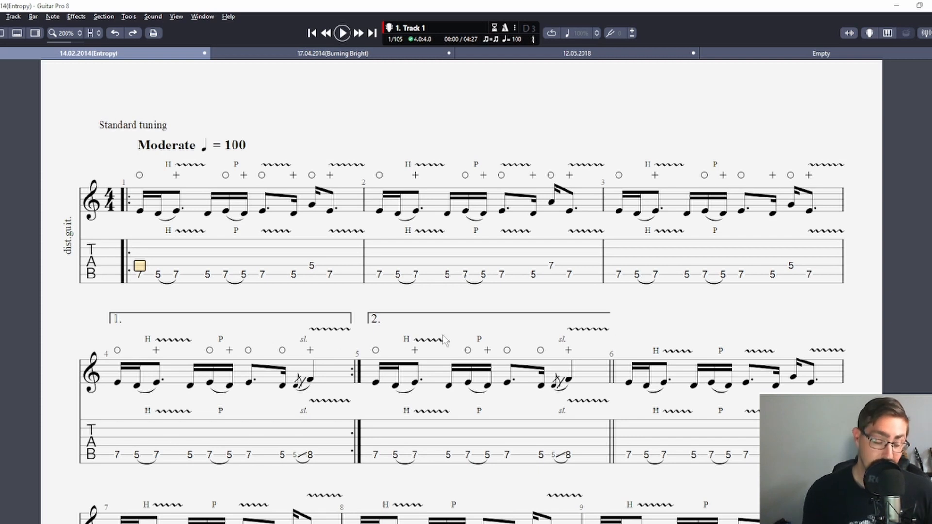
- Insert an empty beat before the first note of bar 1 and delete it again
{"action": "left_click_drag", "start_coordinate": [140, 265], "coordinate": [353, 420]}
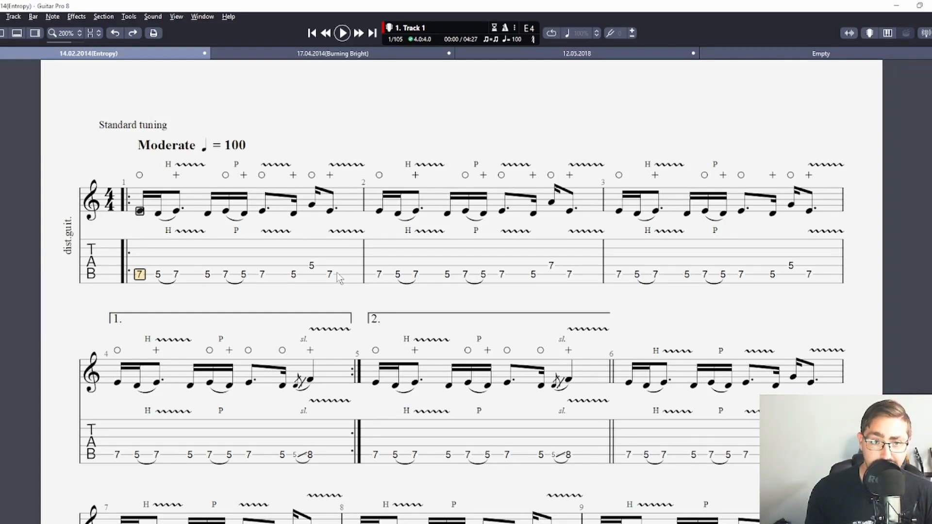
{"action": "key", "text": "Insert"}
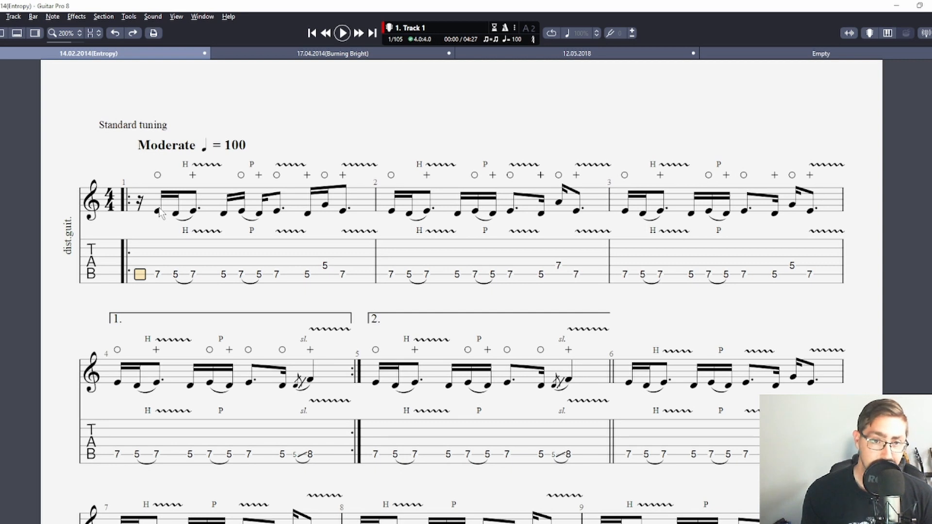
{"action": "key", "text": "ctrl+Delete"}
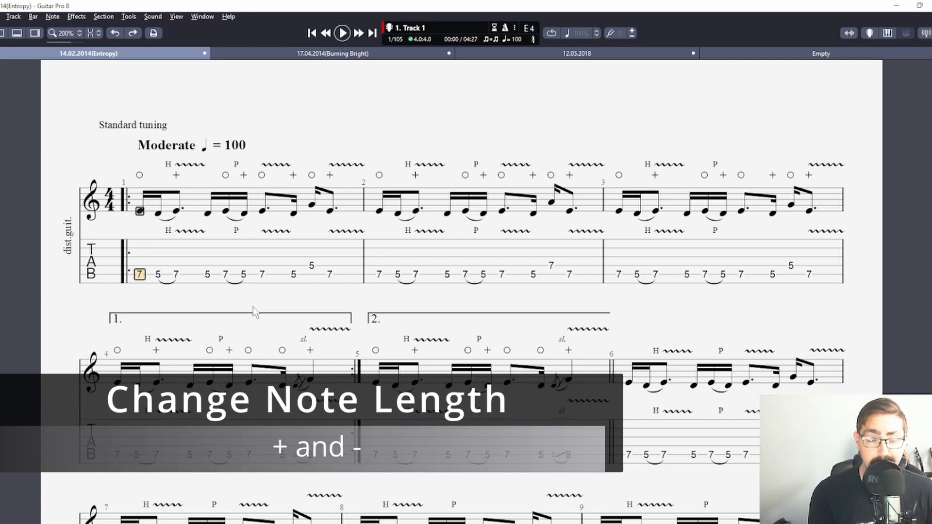
- Lengthen the first note of bar 1 and shorten it back to a sixteenth note
{"action": "key", "text": "minus"}
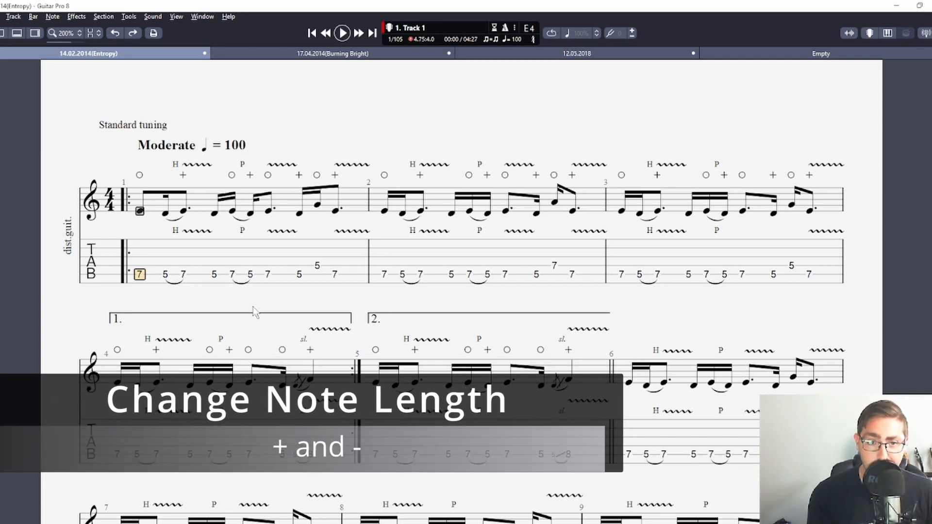
{"action": "key", "text": "minus"}
{"action": "key", "text": "plus"}
{"action": "key", "text": "plus"}
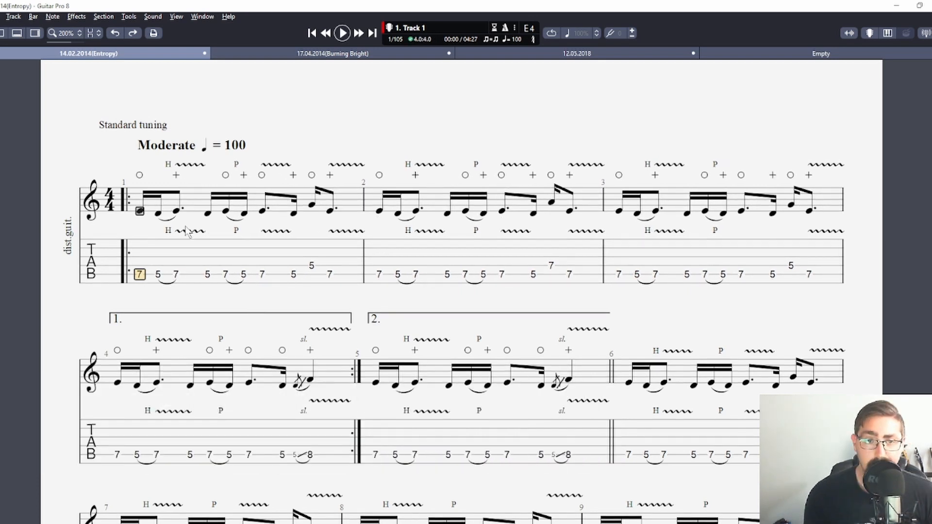
- Toggle the dot of the third note in bar 1 off and on again
{"action": "left_click", "coordinate": [176, 274]}
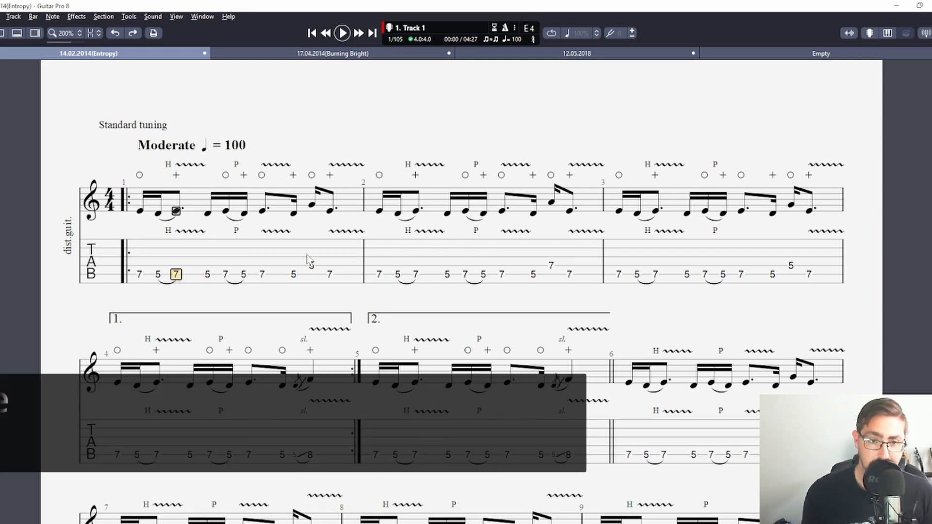
{"action": "key", "text": "period"}
{"action": "key", "text": "period"}
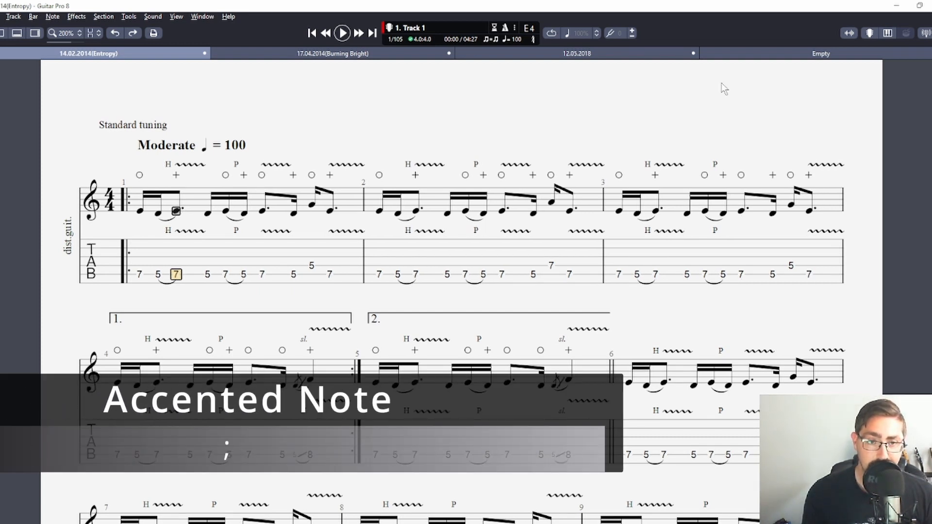
- Try an accent and a heavy accent on the third note of bar 1, removing each again
{"action": "key", "text": "semicolon"}
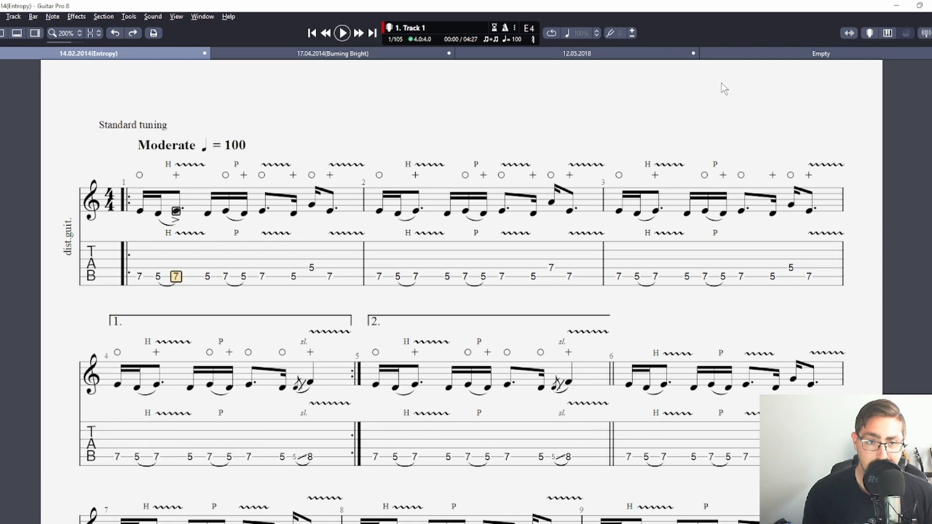
{"action": "key", "text": "semicolon"}
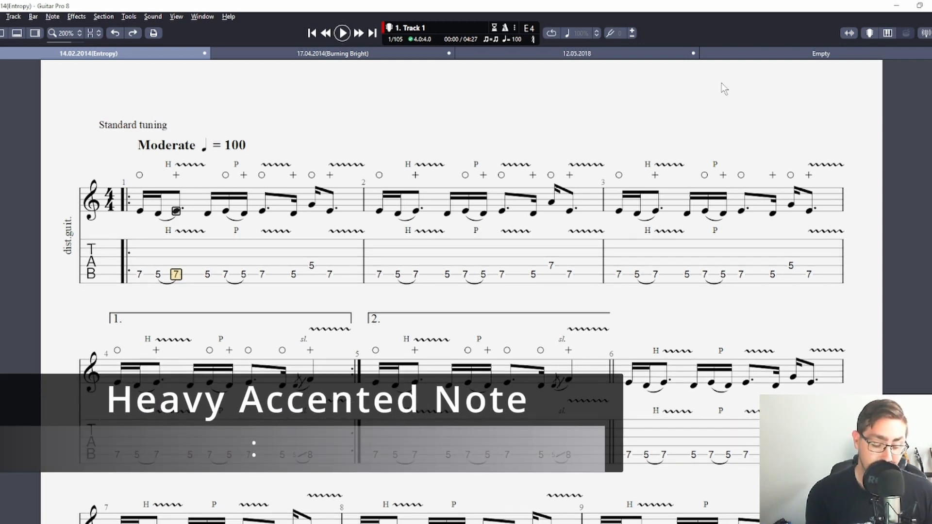
{"action": "key", "text": "shift+semicolon"}
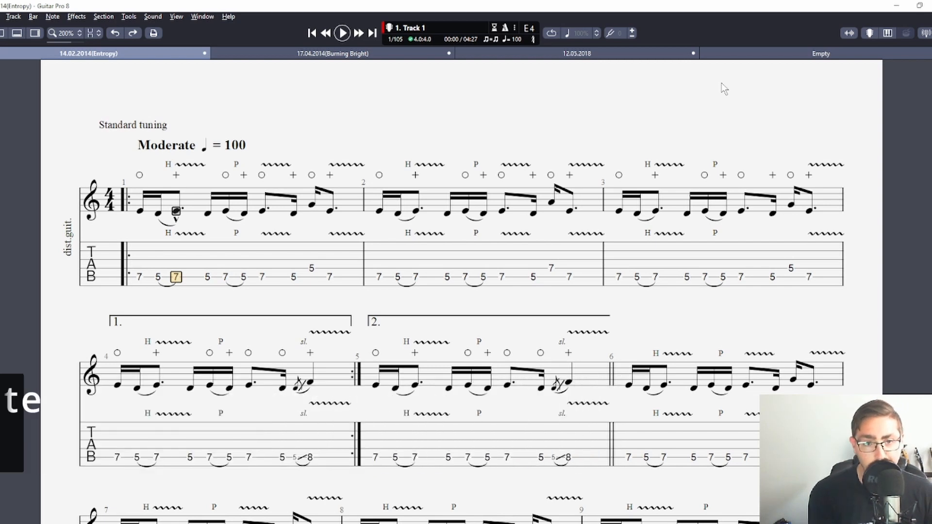
{"action": "key", "text": "shift+semicolon"}
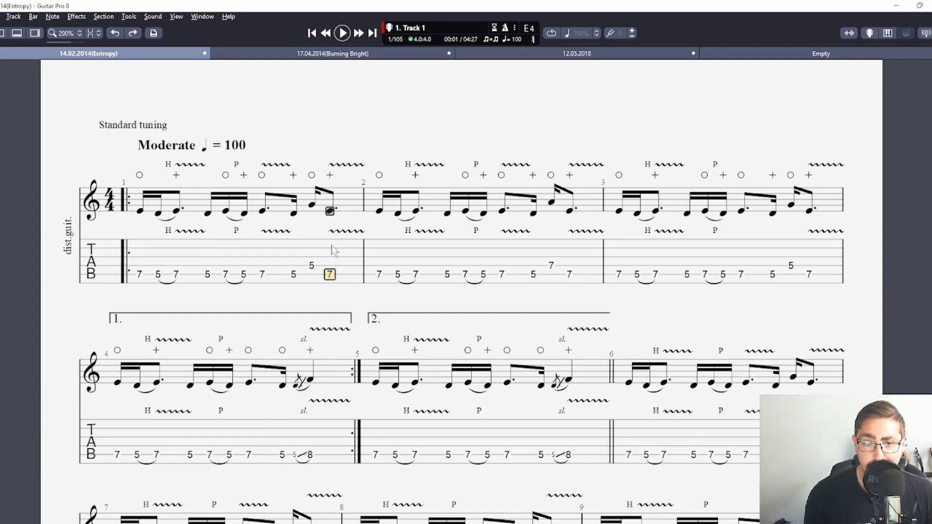
- Tie the first note of bar 2 to the last note of bar 1
{"action": "key", "text": "l"}
{"action": "left_click", "coordinate": [379, 275]}
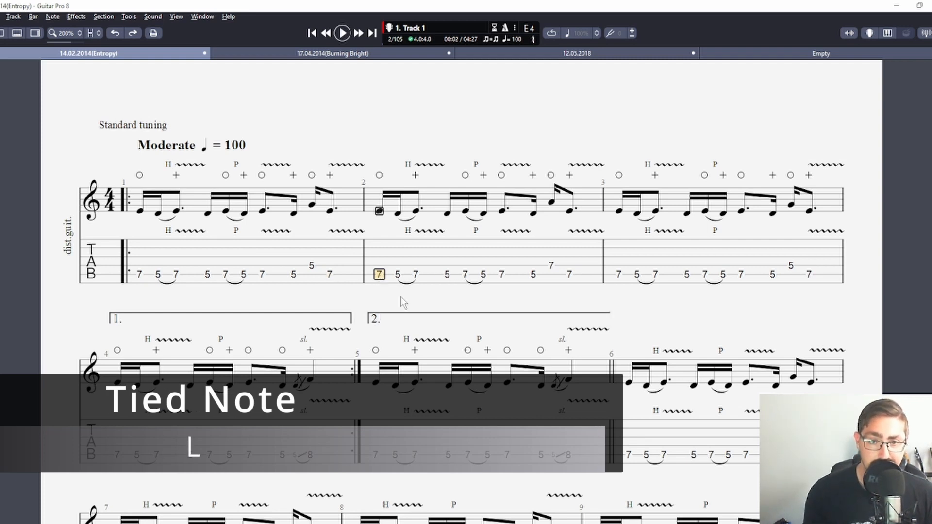
{"action": "key", "text": "l"}
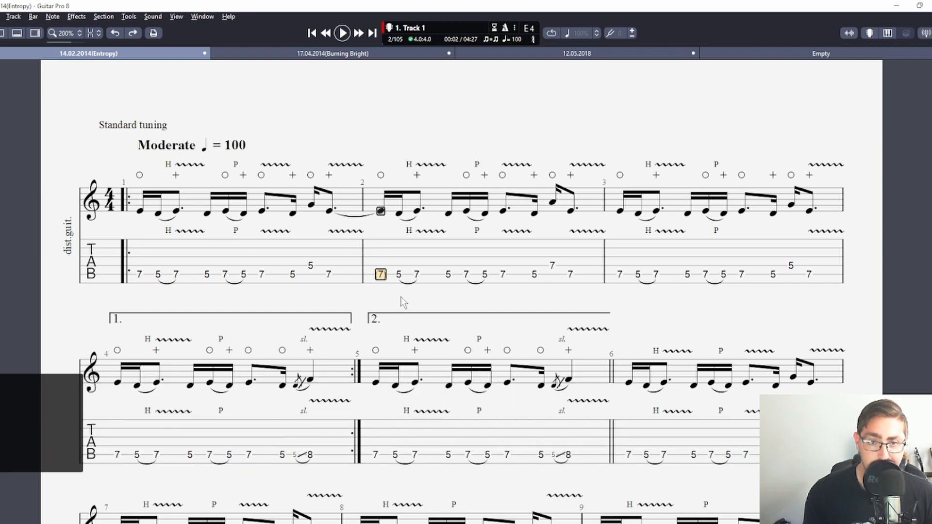
{"action": "left_click", "coordinate": [436, 268]}
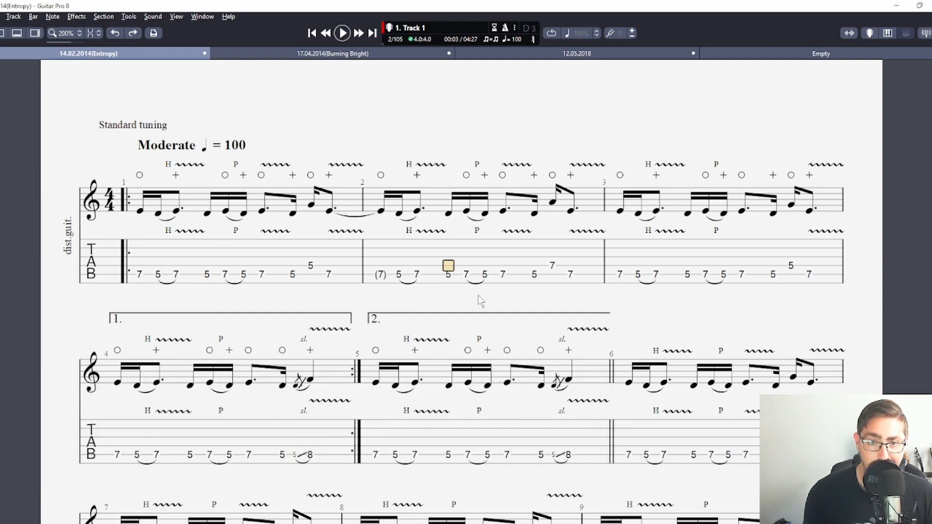
- Remove the tie between the last note of bar 1 and the first note of bar 2
{"action": "left_click_drag", "start_coordinate": [330, 214], "coordinate": [380, 220]}
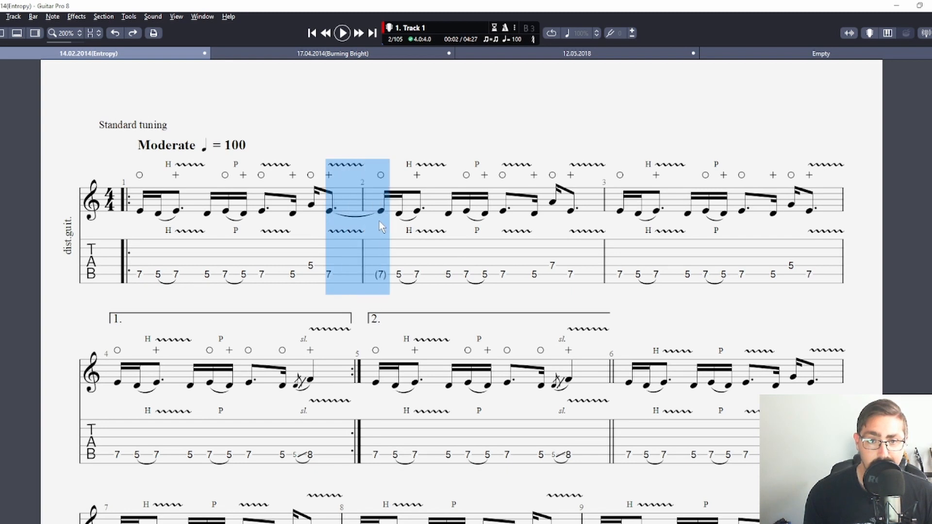
{"action": "left_click", "coordinate": [378, 277]}
{"action": "key", "text": "l"}
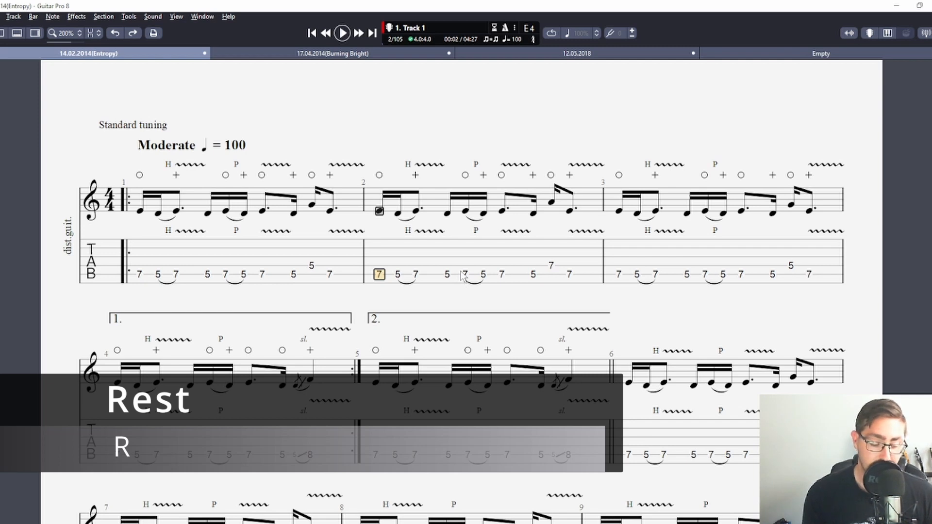
- Try a rest on the first note of bar 2 and raise that note by six semitones to fret 13
{"action": "key", "text": "r"}
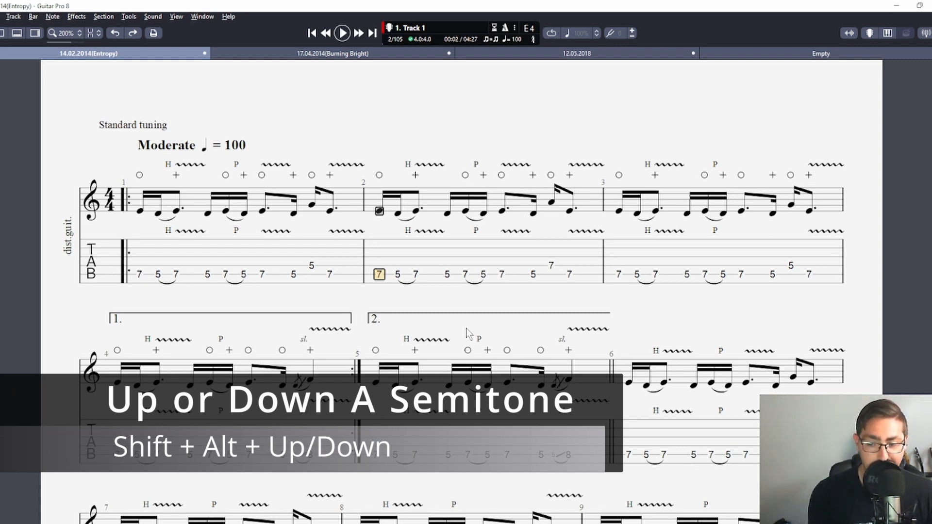
{"action": "key", "text": "shift+alt+Up"}
{"action": "key", "text": "shift+alt+Up"}
{"action": "key", "text": "shift+alt+Up"}
{"action": "key", "text": "shift+alt+Up"}
{"action": "key", "text": "shift+alt+Up"}
{"action": "key", "text": "shift+alt+Up"}
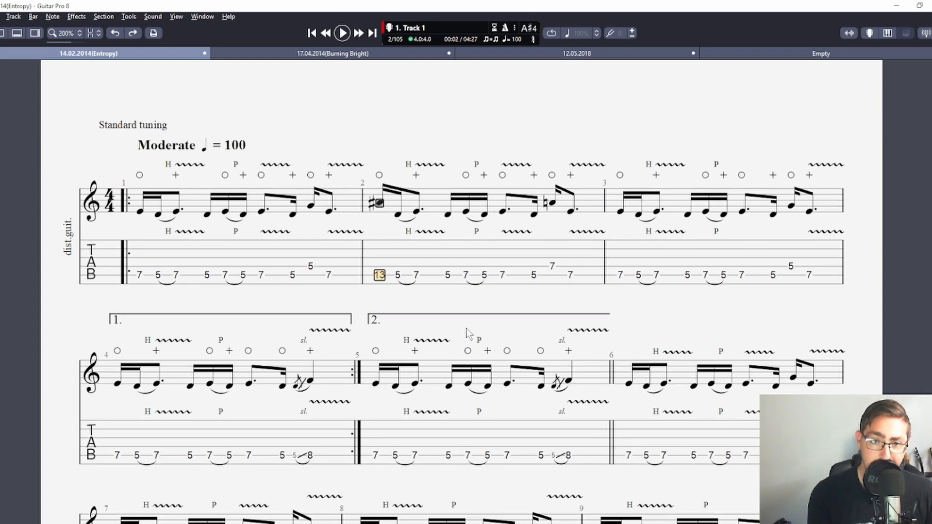
- Lower the first note of bar 2 by six semitones, back to fret 7
{"action": "key", "text": "shift+alt+Down"}
{"action": "key", "text": "shift+alt+Down"}
{"action": "key", "text": "shift+alt+Down"}
{"action": "key", "text": "shift+alt+Down"}
{"action": "key", "text": "shift+alt+Down"}
{"action": "key", "text": "shift+alt+Down"}
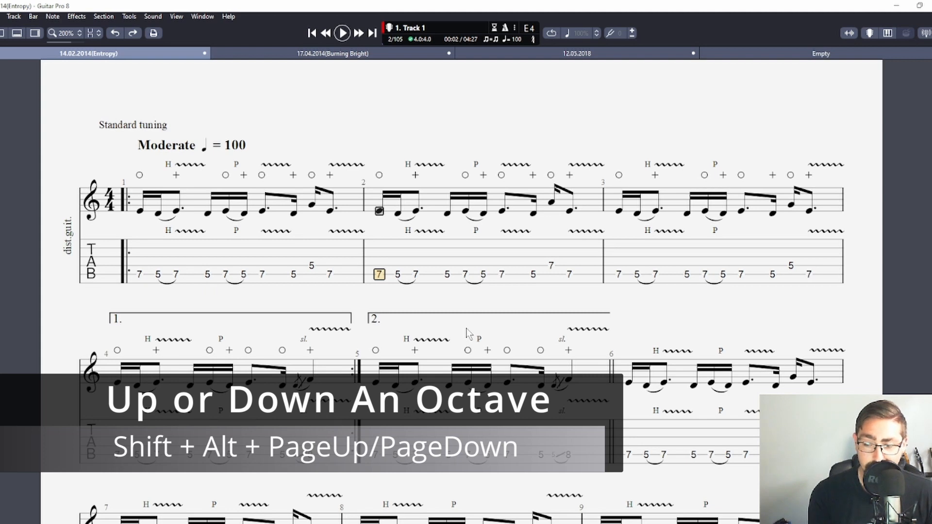
- Raise the first note of bar 2 by an octave to fret 19 and lower it back to fret 7
{"action": "key", "text": "alt"}
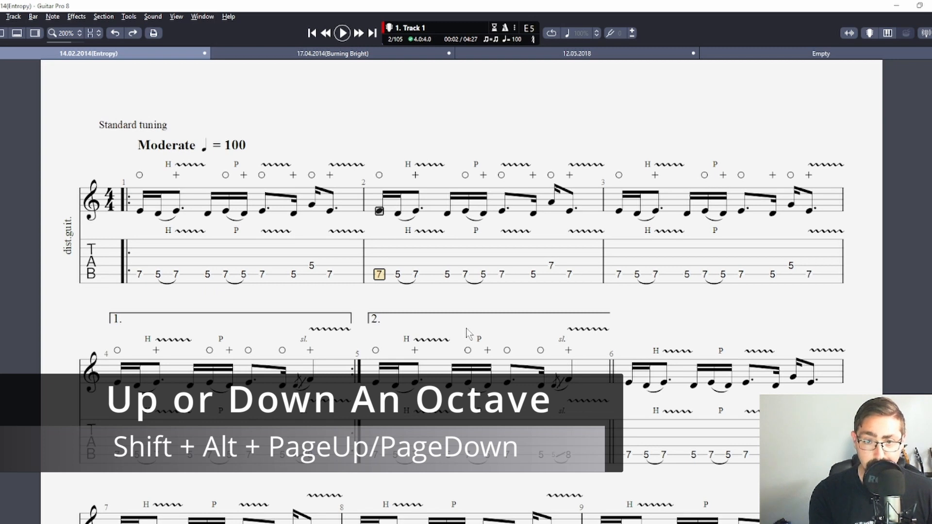
{"action": "key", "text": "shift+alt+Page_Up"}
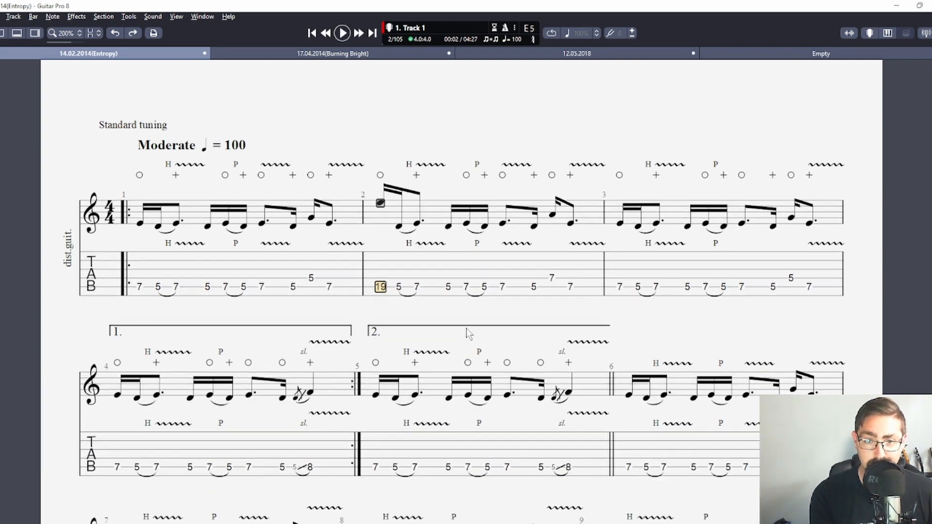
{"action": "key", "text": "shift+alt+Page_Down"}
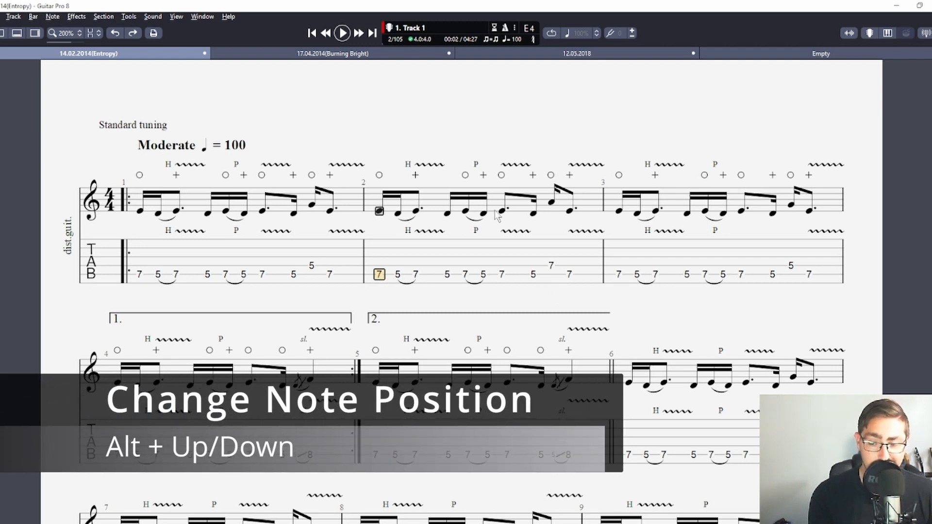
- Move the first note of bar 2 across the strings at the same pitch and return it to fret 7 on the fifth string
{"action": "key", "text": "alt+Up"}
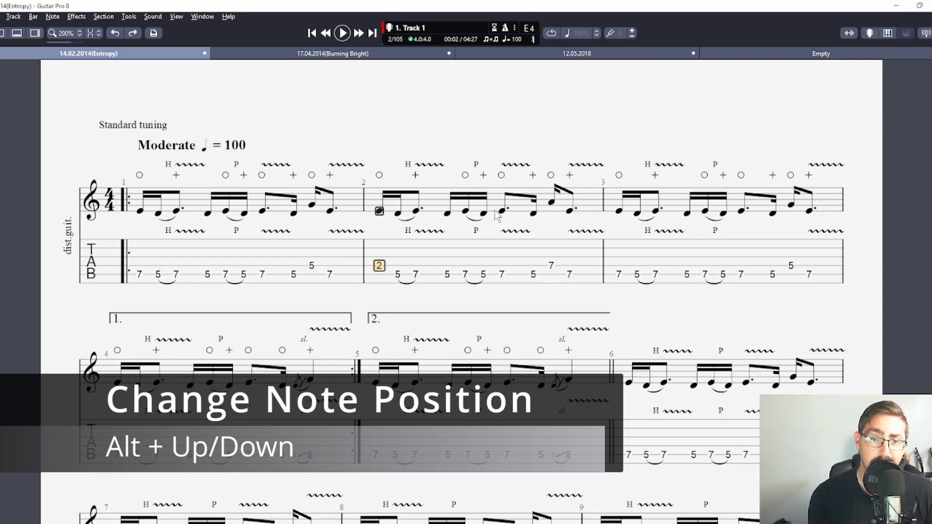
{"action": "key", "text": "alt+Up"}
{"action": "key", "text": "alt+Up"}
{"action": "key", "text": "alt+Up"}
{"action": "key", "text": "alt+Down"}
{"action": "key", "text": "alt+Down"}
{"action": "key", "text": "alt+Down"}
{"action": "key", "text": "alt+Down"}
{"action": "key", "text": "alt+Down"}
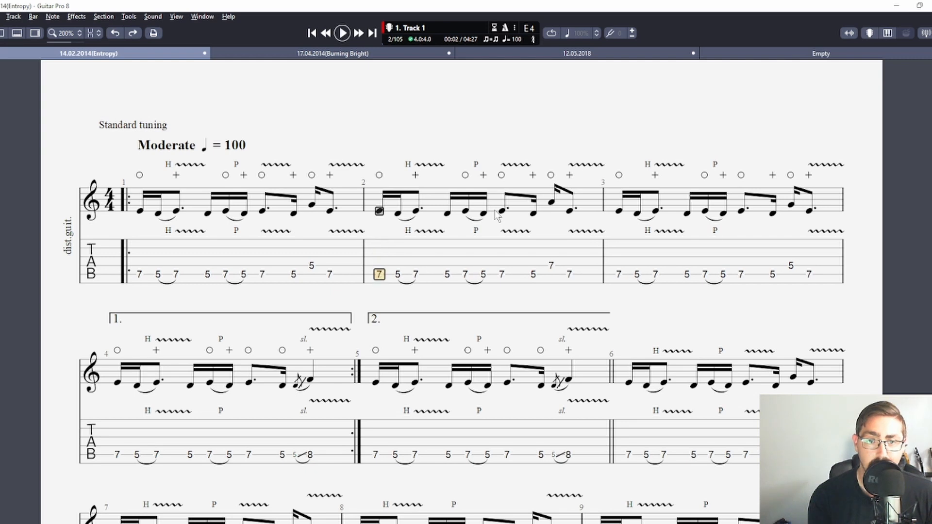
{"action": "key", "text": "alt+Up"}
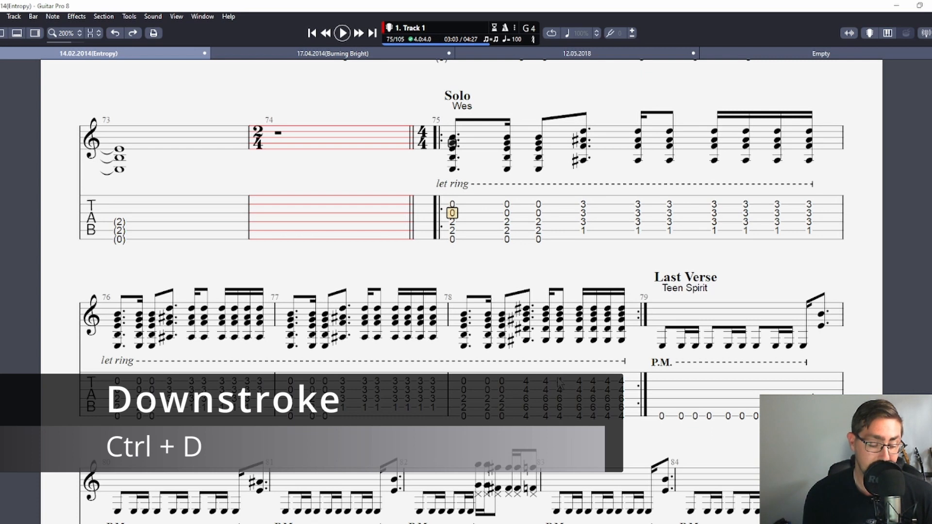
- Try a brush downstroke and a brush upstroke on the first chord of bar 75, leaving neither applied
{"action": "key", "text": "ctrl+d"}
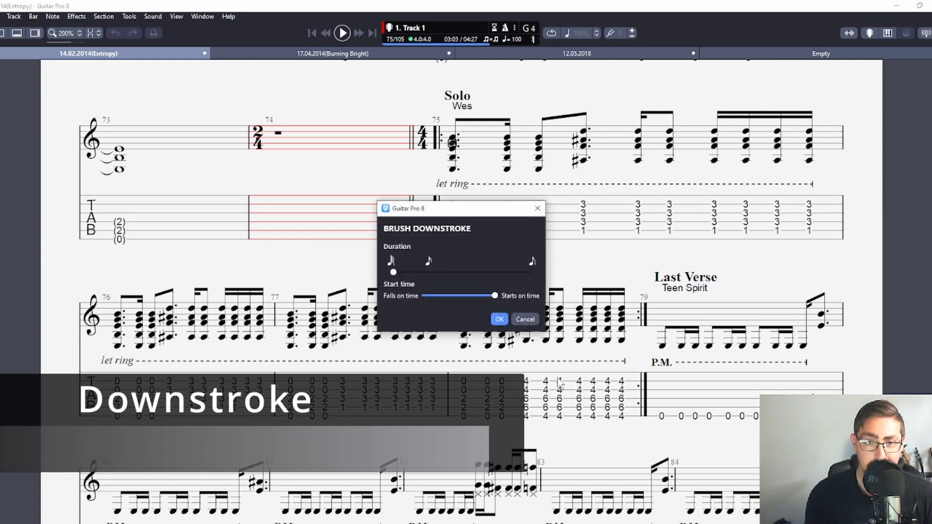
{"action": "left_click", "coordinate": [538, 209]}
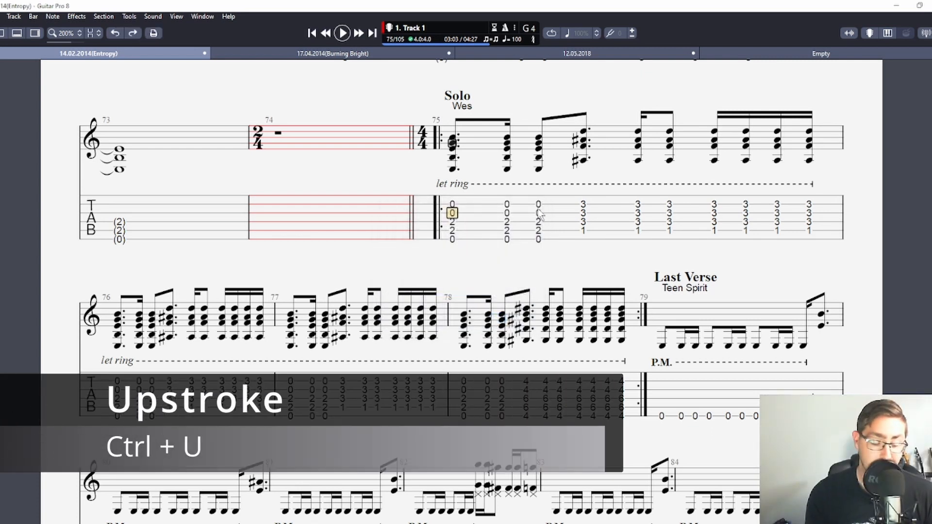
{"action": "key", "text": "ctrl+u"}
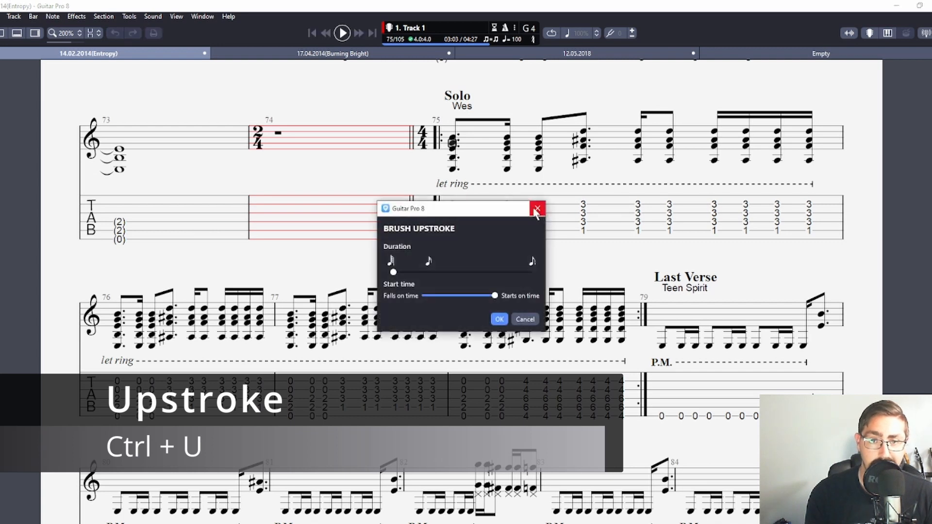
{"action": "left_click", "coordinate": [523, 319]}
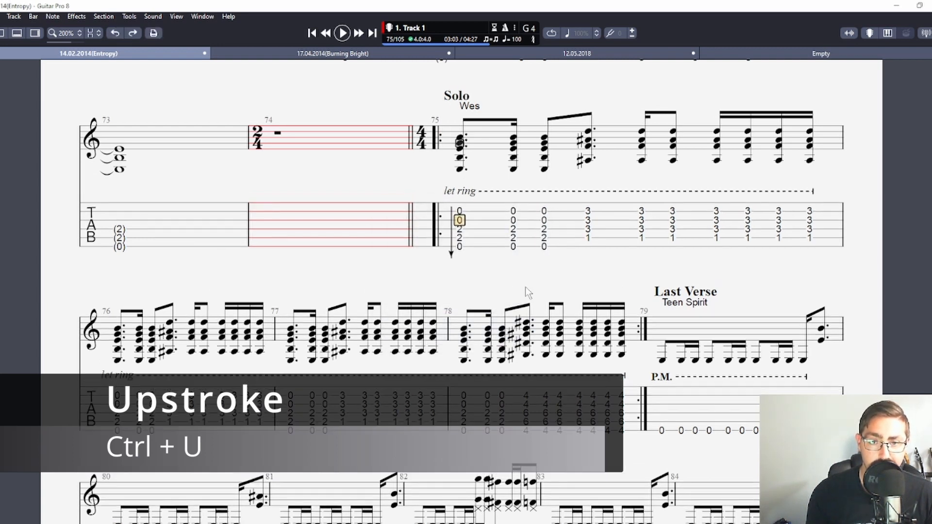
{"action": "key", "text": "ctrl+u"}
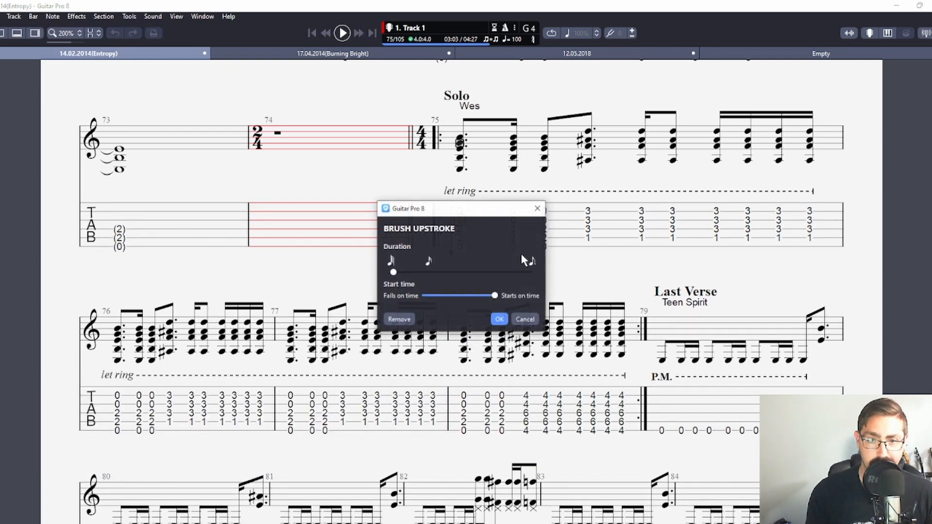
{"action": "left_click", "coordinate": [399, 319]}
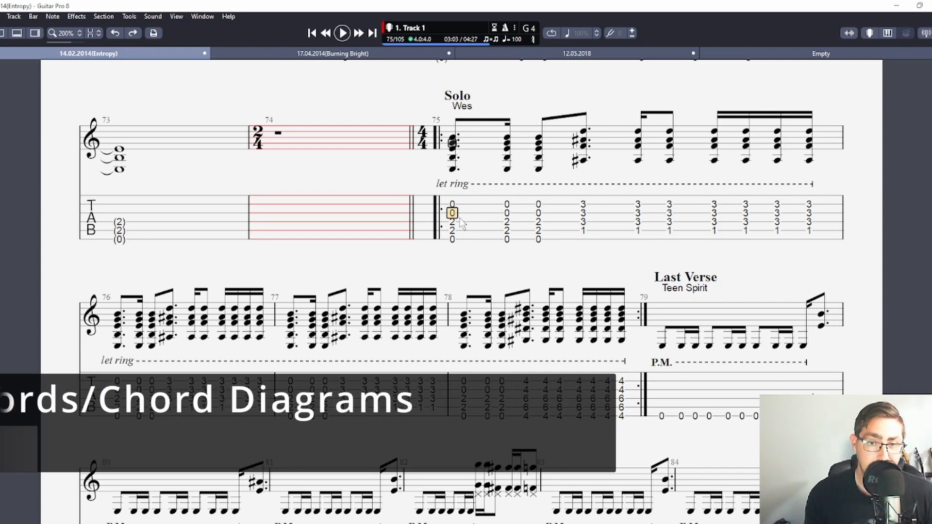
- Add the Em chord name and diagram to the first chord of bar 75 and view the diagram at the start of the score
{"action": "key", "text": "a"}
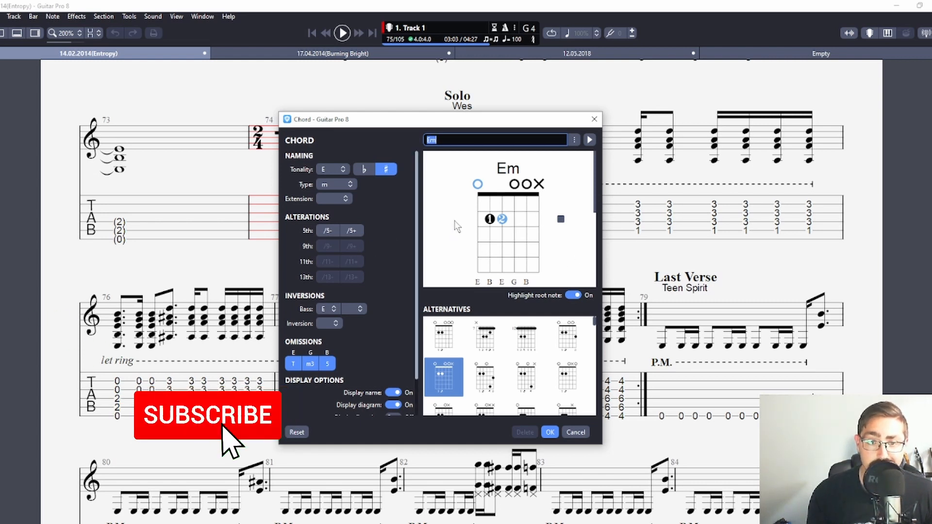
{"action": "left_click", "coordinate": [551, 432]}
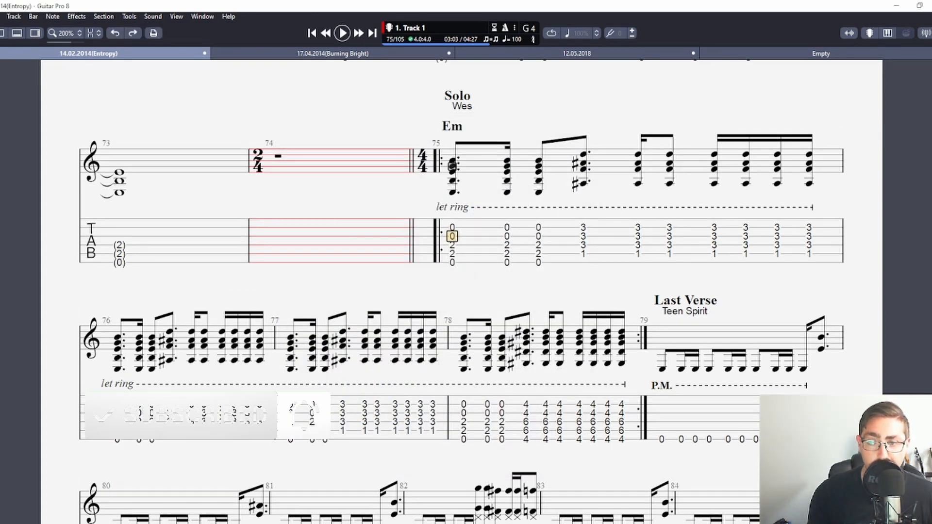
{"action": "scroll", "coordinate": [359, 111], "scroll_direction": "up", "scroll_amount": 20}
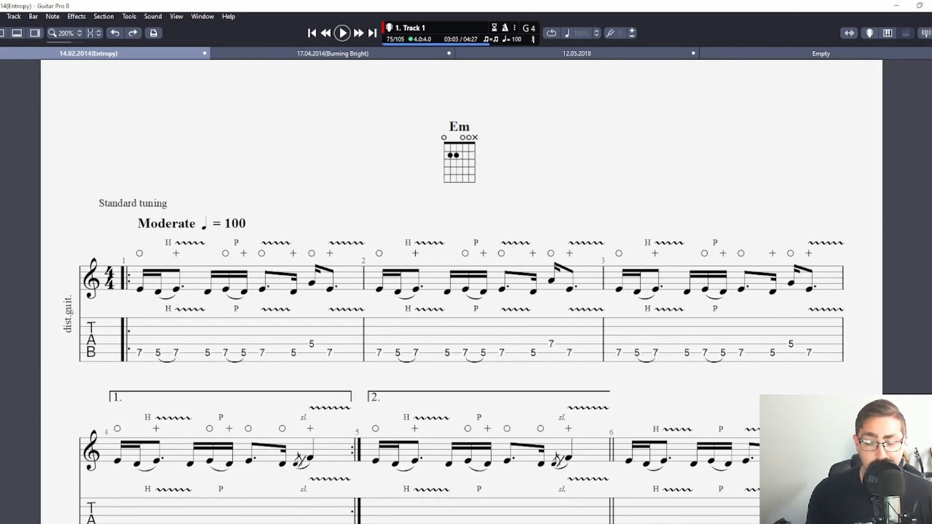
- Try the free text "Sample Text" above the first beat of bar 1 and undo it
{"action": "left_click", "coordinate": [139, 344]}
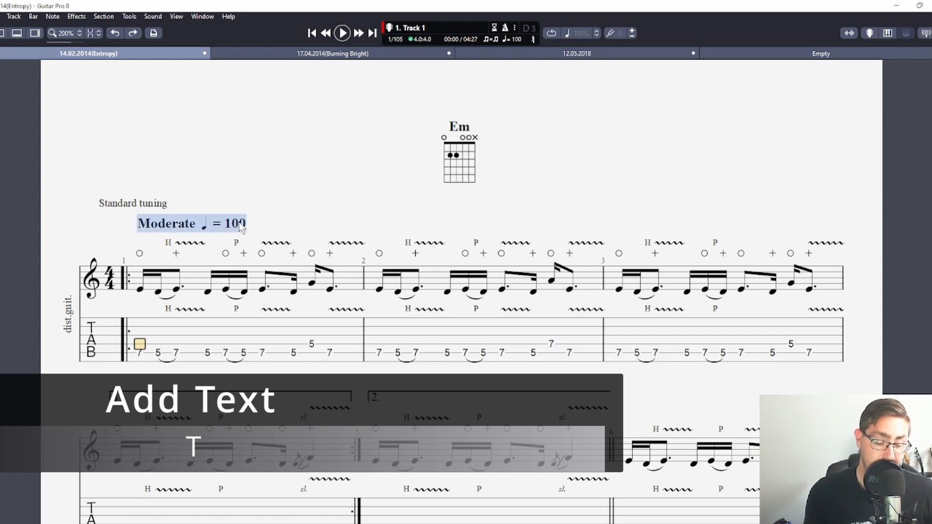
{"action": "key", "text": "t"}
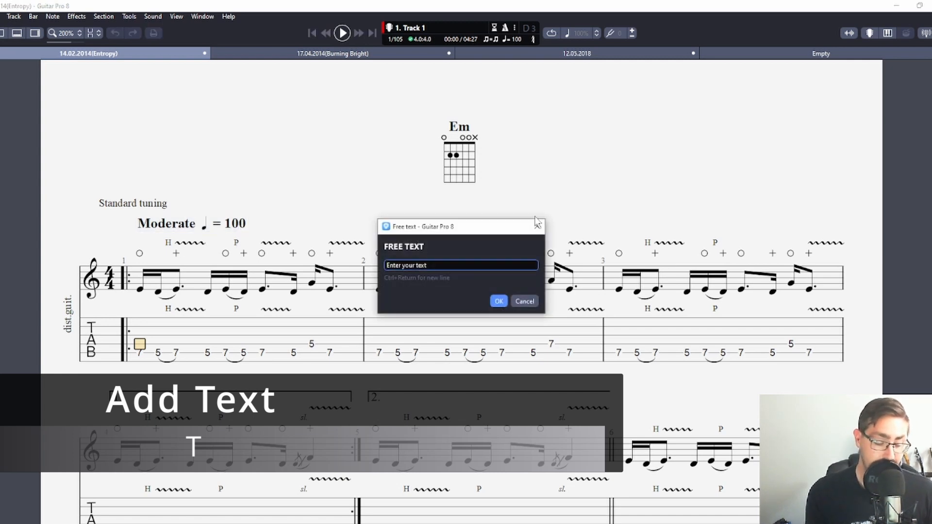
{"action": "type", "text": "Sample Text"}
{"action": "key", "text": "Return"}
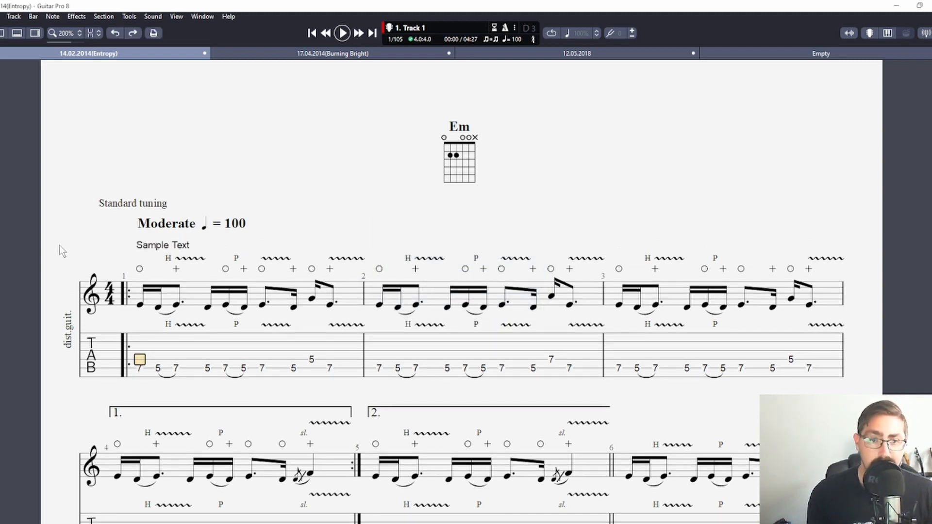
{"action": "key", "text": "ctrl+z"}
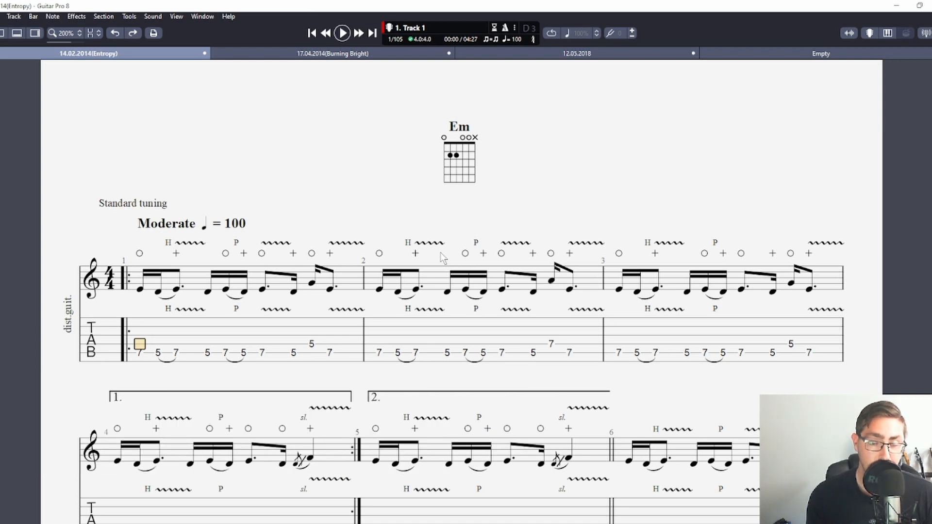
- Add timers at the start of bar 1 and at the start of Verse 1 in bar 14
{"action": "key", "text": "shift+2"}
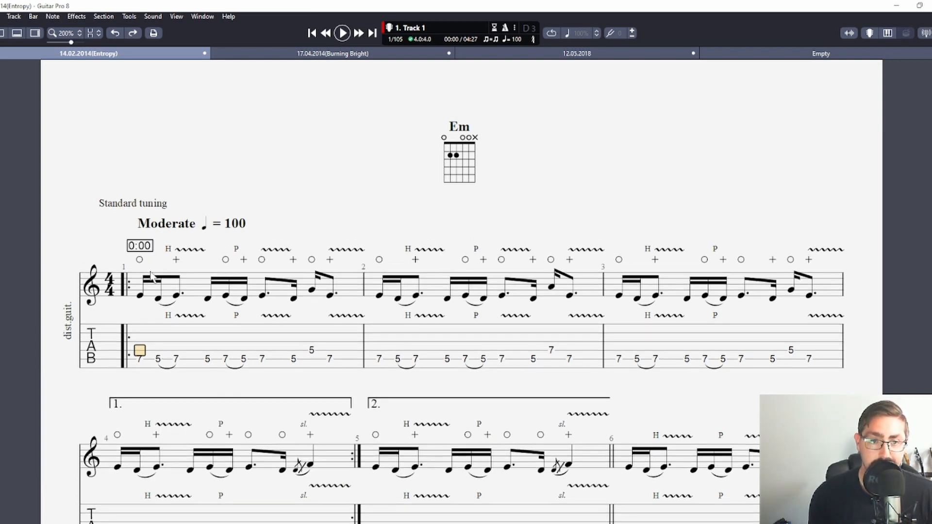
{"action": "scroll", "coordinate": [626, 442], "scroll_direction": "down", "scroll_amount": 10}
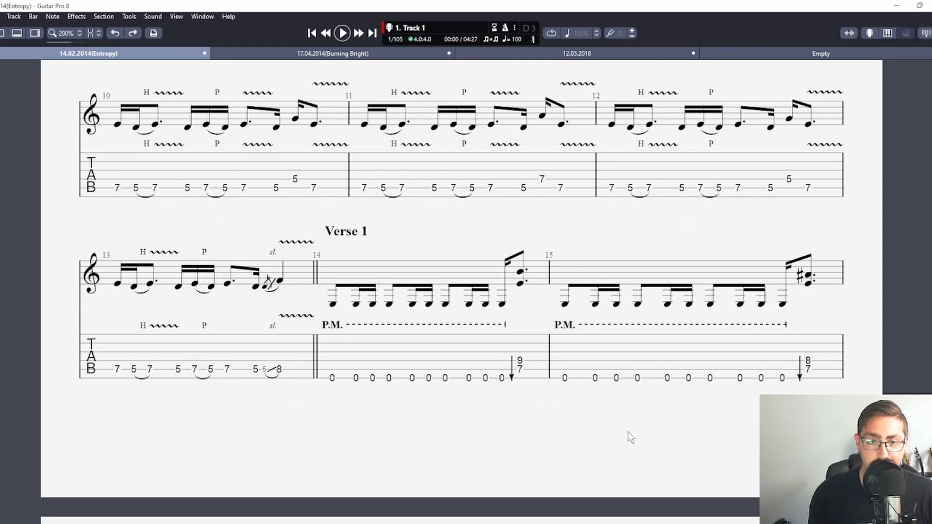
{"action": "scroll", "coordinate": [630, 437], "scroll_direction": "down", "scroll_amount": 1}
{"action": "left_click", "coordinate": [332, 347]}
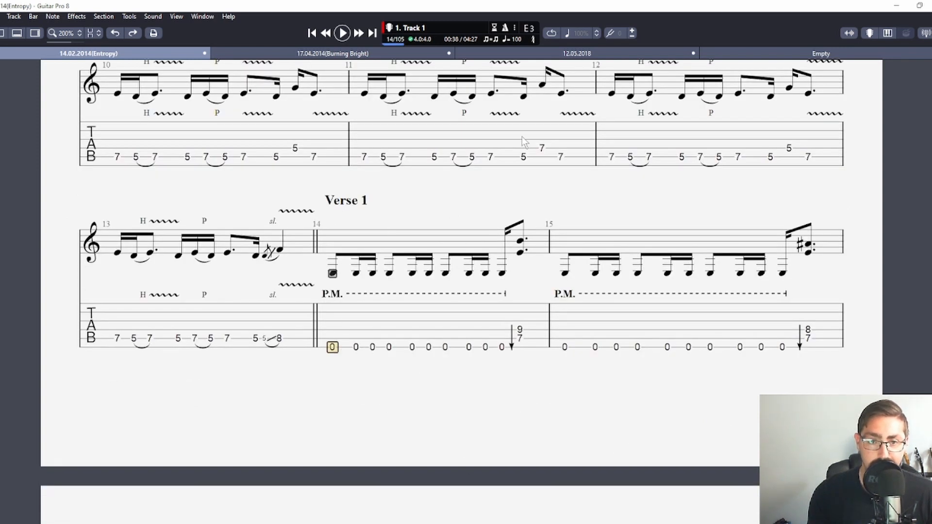
{"action": "key", "text": "shift+t"}
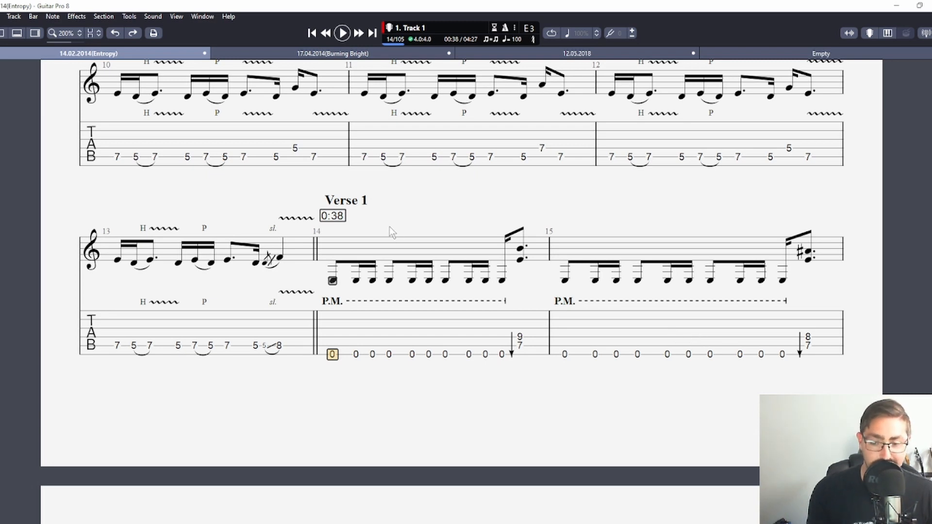
- Try a trill with auxiliary fret 5 on the last note of bar 13 and remove it again
{"action": "key", "text": "Left"}
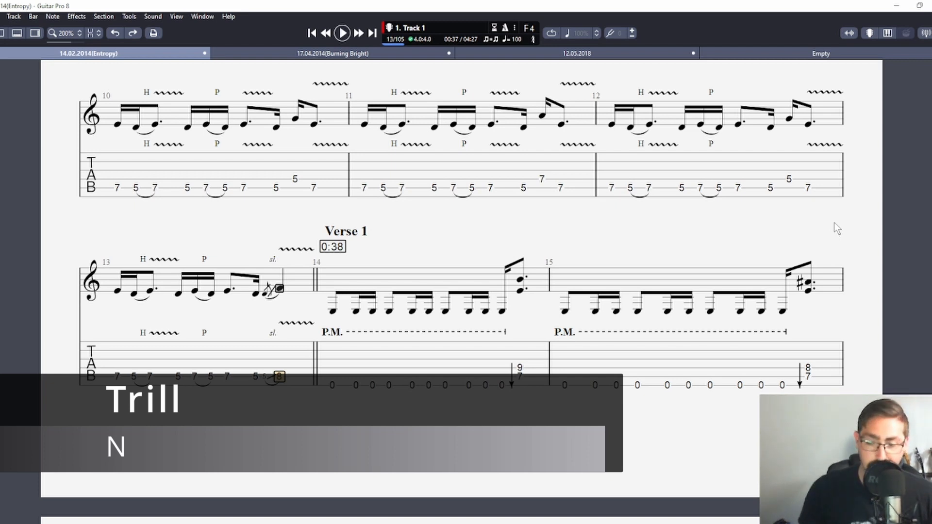
{"action": "key", "text": "n"}
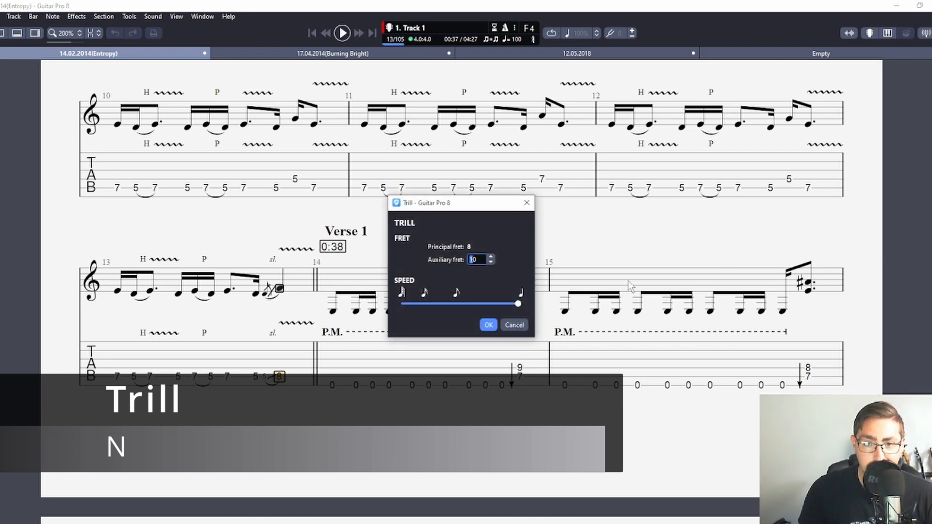
{"action": "left_click", "coordinate": [493, 261]}
{"action": "left_click", "coordinate": [493, 261]}
{"action": "left_click", "coordinate": [493, 261]}
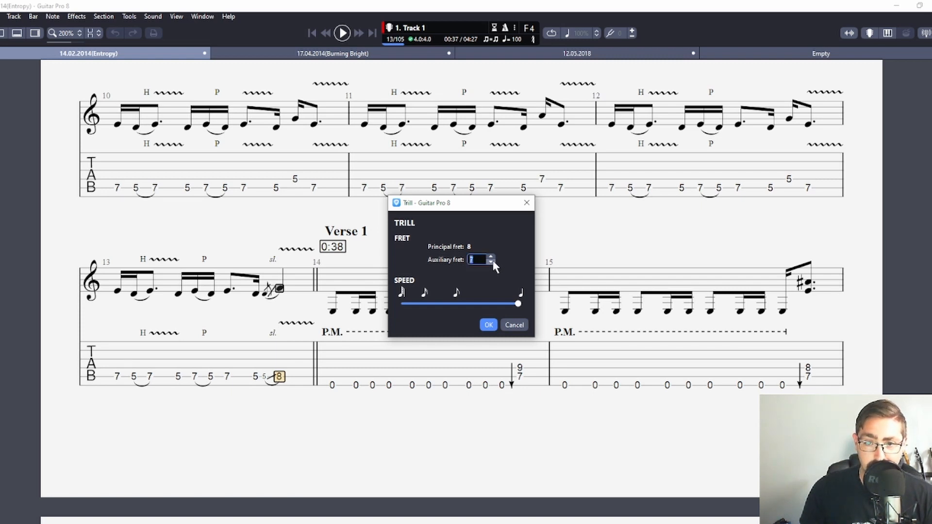
{"action": "left_click", "coordinate": [488, 325]}
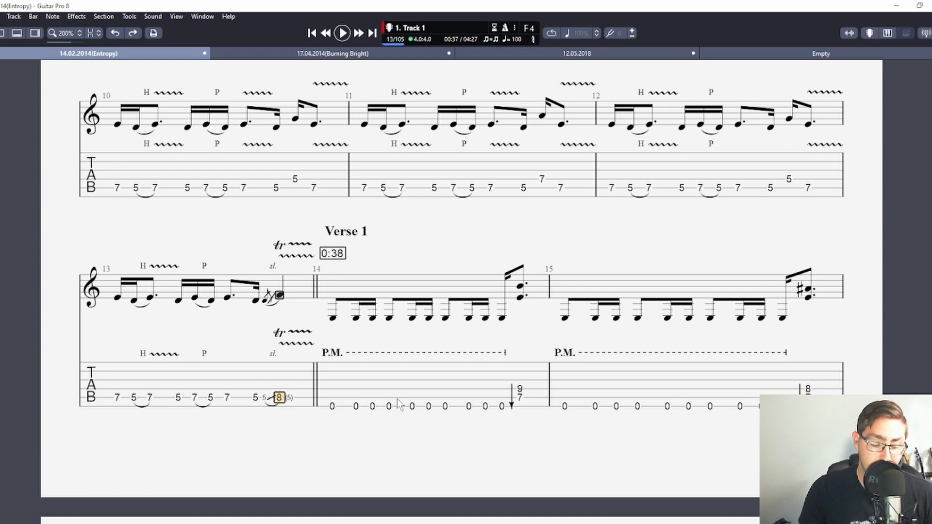
{"action": "key", "text": "n"}
{"action": "left_click", "coordinate": [410, 324]}
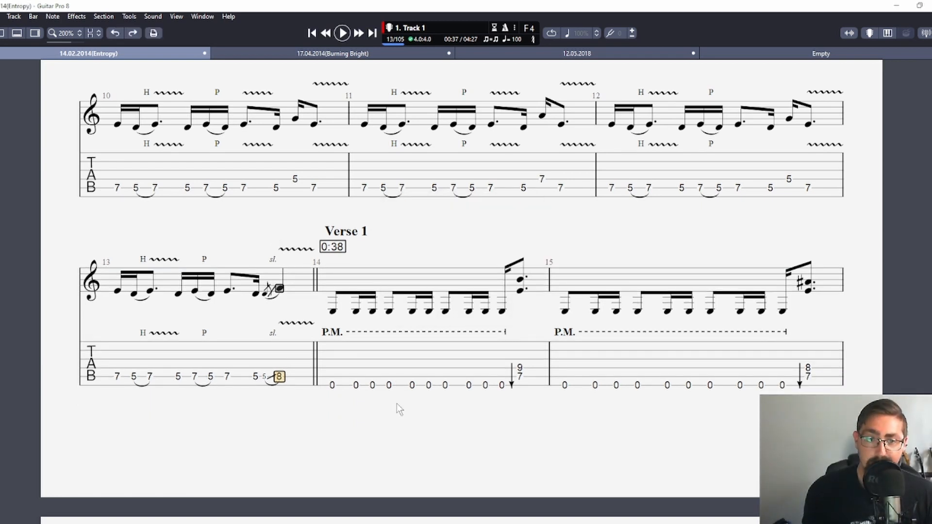
- Toggle the grace note before the last note of bar 13 off and on again, and select that last note
{"action": "key", "text": "Left"}
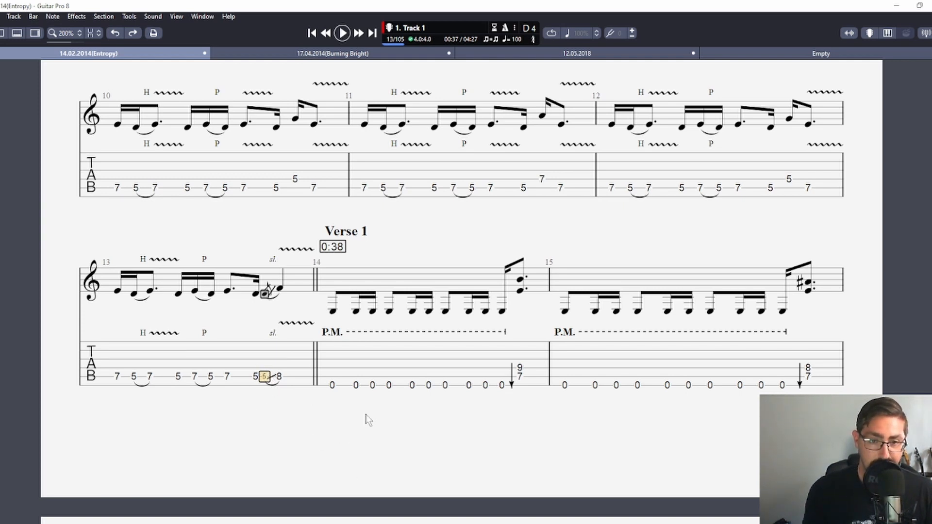
{"action": "key", "text": "g"}
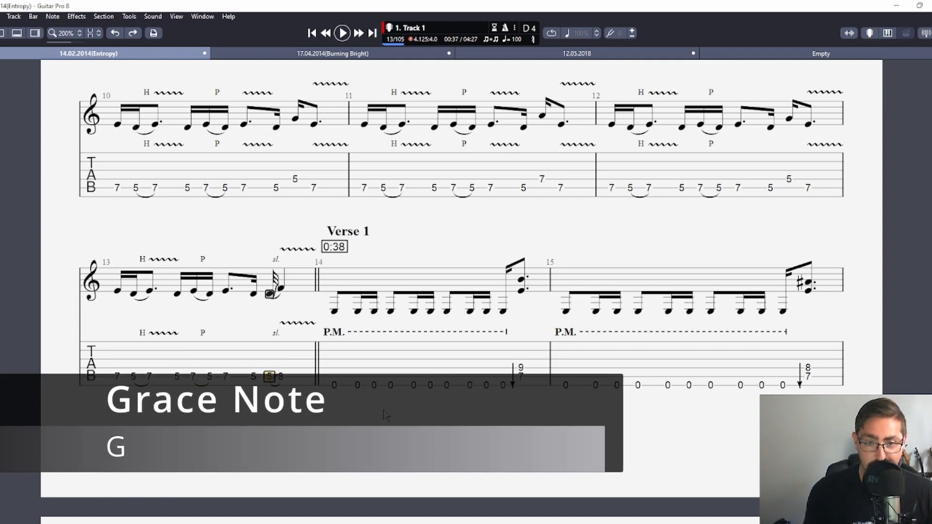
{"action": "key", "text": "g"}
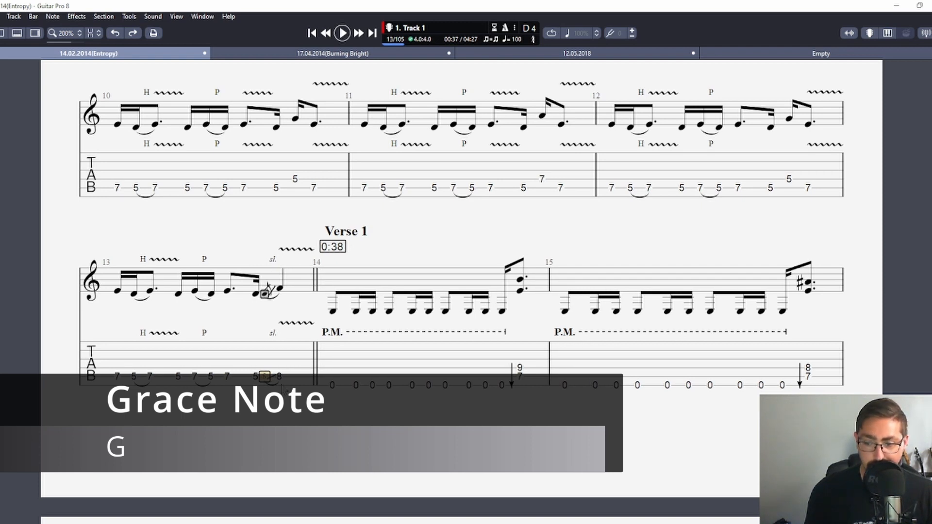
{"action": "left_click", "coordinate": [280, 378]}
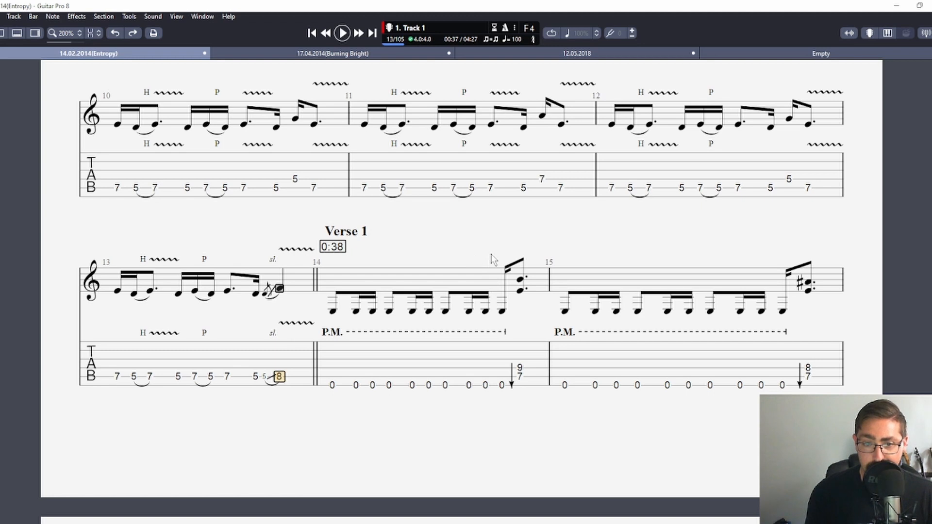
- Try a full bend on the third-from-last 7 … note, the dotted fret-7 note near the end of bar 13, and remove it
{"action": "left_click", "coordinate": [227, 377]}
{"action": "key", "text": "b"}
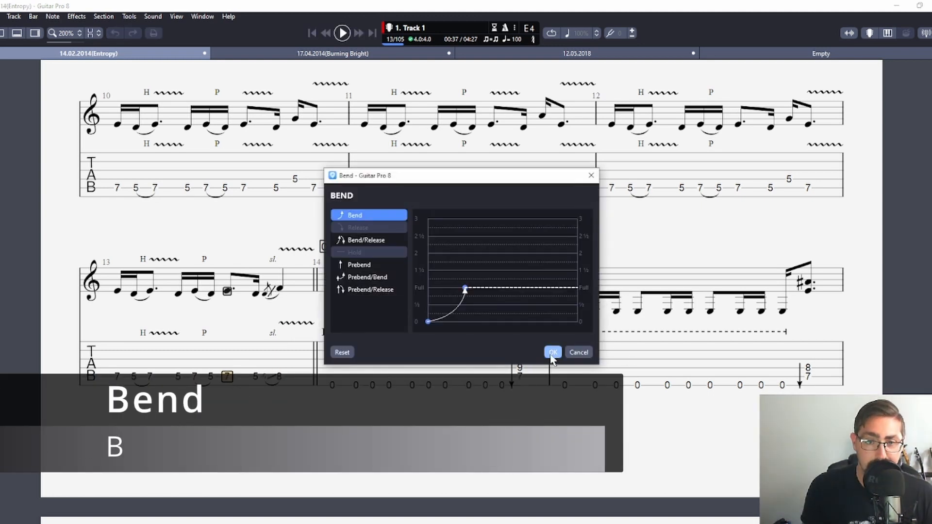
{"action": "left_click", "coordinate": [551, 351]}
{"action": "key", "text": "b"}
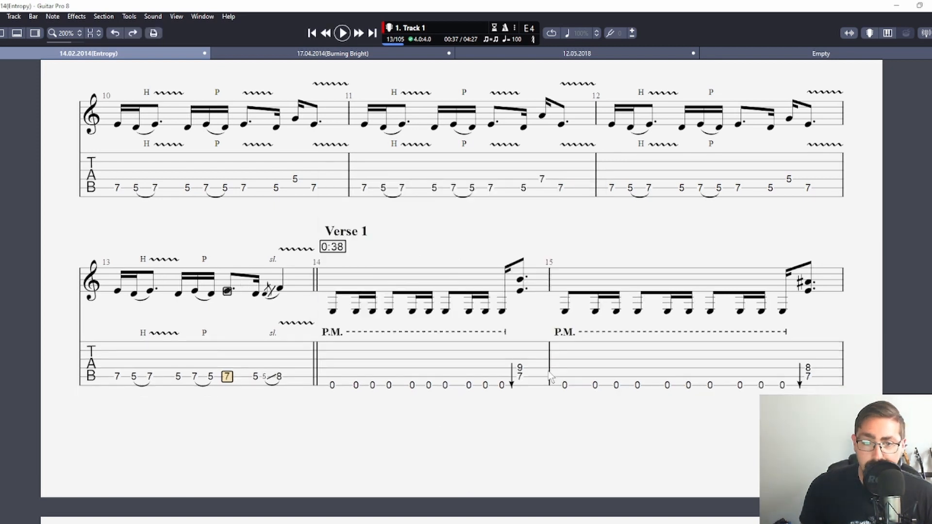
- Try a slide and a tie on the selected fret-7 note of bar 13, removing each one again
{"action": "key", "text": "s"}
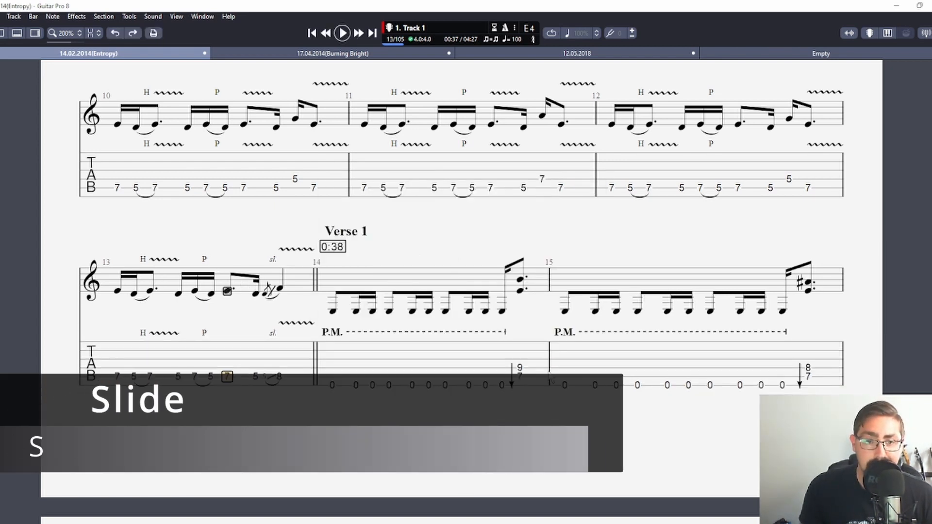
{"action": "key", "text": "s"}
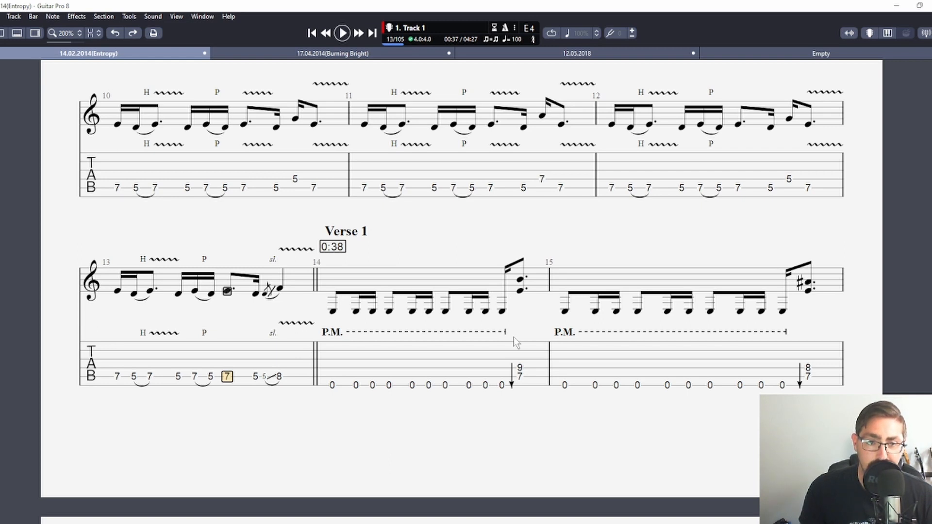
{"action": "key", "text": "l"}
{"action": "key", "text": "l"}
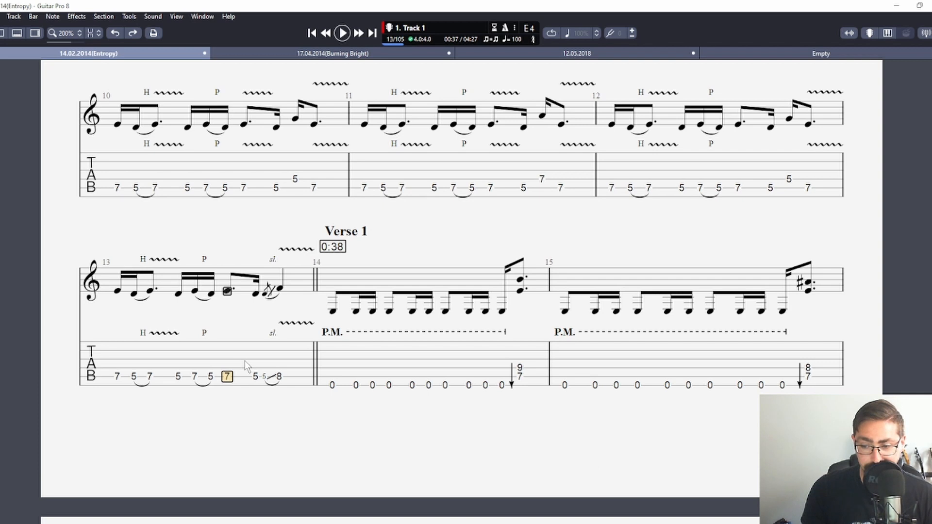
- Toggle the pull-off on the preceding fret-7 note of bar 13 off and on again
{"action": "key", "text": "Left"}
{"action": "key", "text": "Left"}
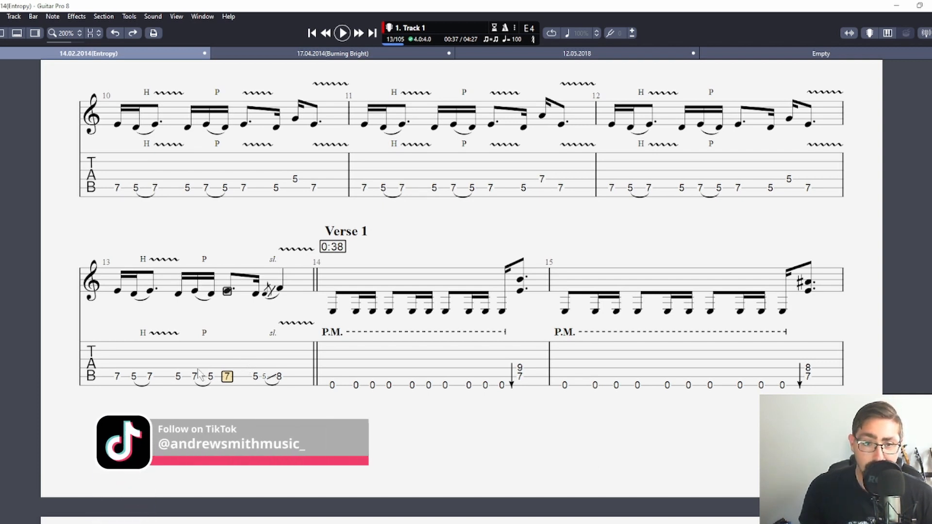
{"action": "key", "text": "h"}
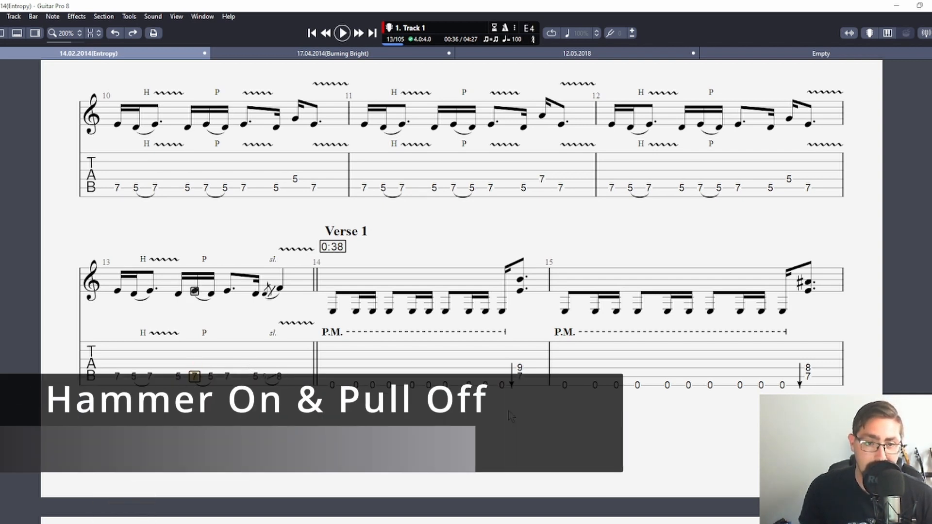
{"action": "key", "text": "h"}
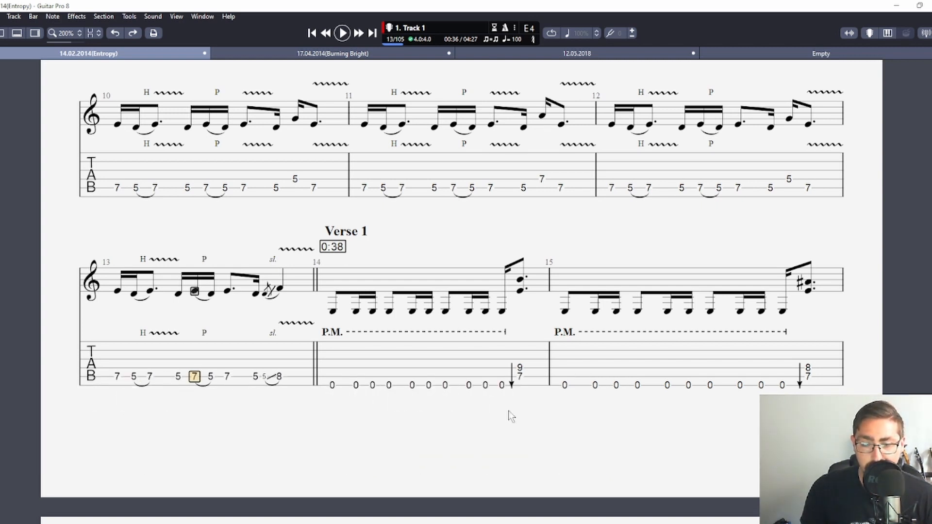
- Try dead notes on the third string on three consecutive beats of bar 13, starting at the pull-off, and undo them
{"action": "key", "text": "Up"}
{"action": "key", "text": "Up"}
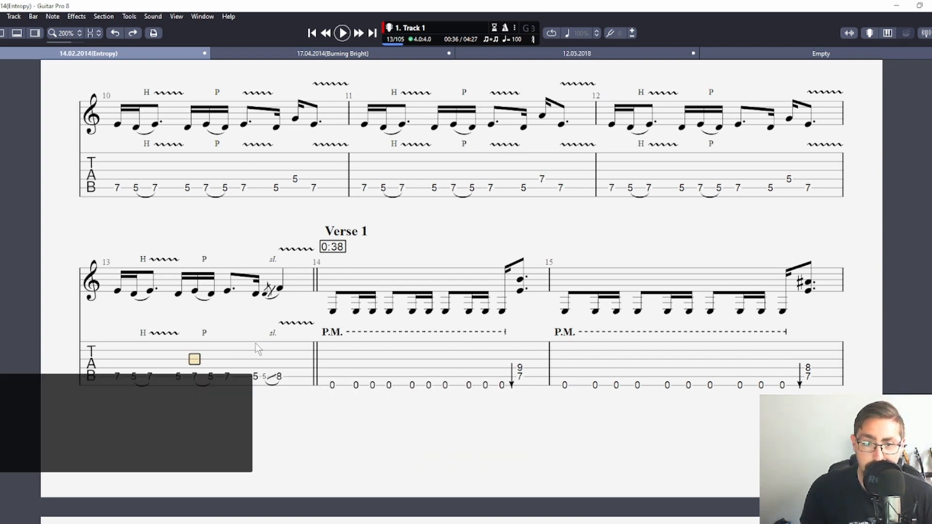
{"action": "key", "text": "x"}
{"action": "key", "text": "Right"}
{"action": "key", "text": "x"}
{"action": "key", "text": "Right"}
{"action": "key", "text": "x"}
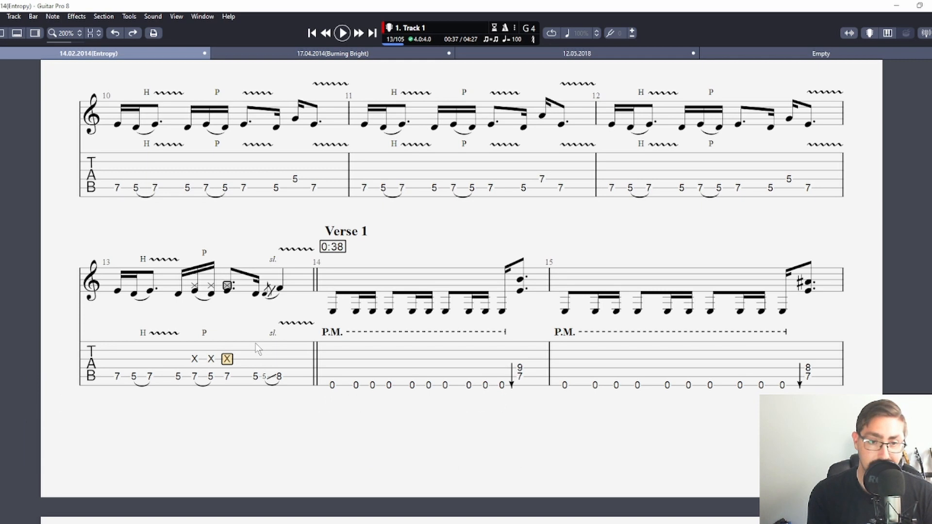
{"action": "key", "text": "ctrl+z"}
{"action": "key", "text": "ctrl+z"}
{"action": "key", "text": "ctrl+z"}
- Toggle the palm mute on all the open-string notes of bar 14 off and on again
{"action": "mouse_move", "coordinate": [331, 394]}
{"action": "left_mouse_down"}
{"action": "mouse_move", "coordinate": [520, 391]}
{"action": "mouse_move", "coordinate": [333, 393]}
{"action": "left_mouse_up"}
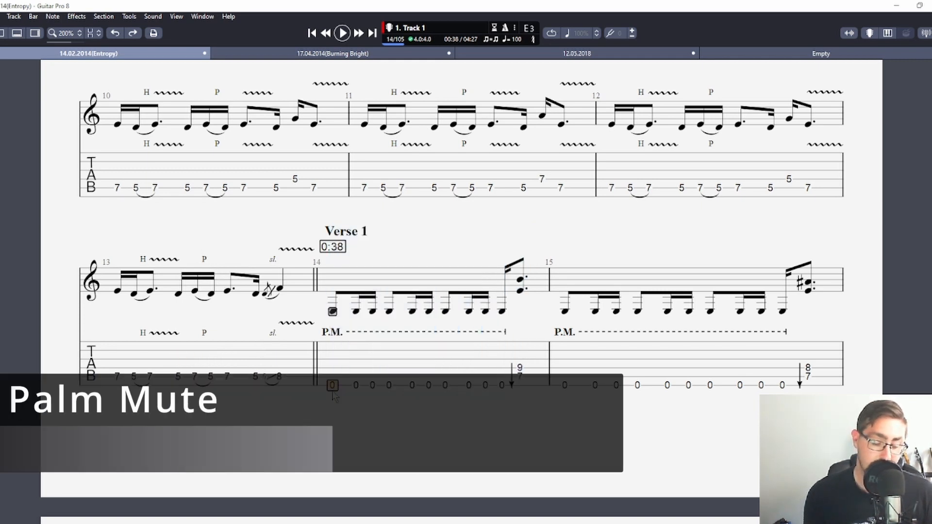
{"action": "left_click_drag", "start_coordinate": [333, 394], "coordinate": [505, 409]}
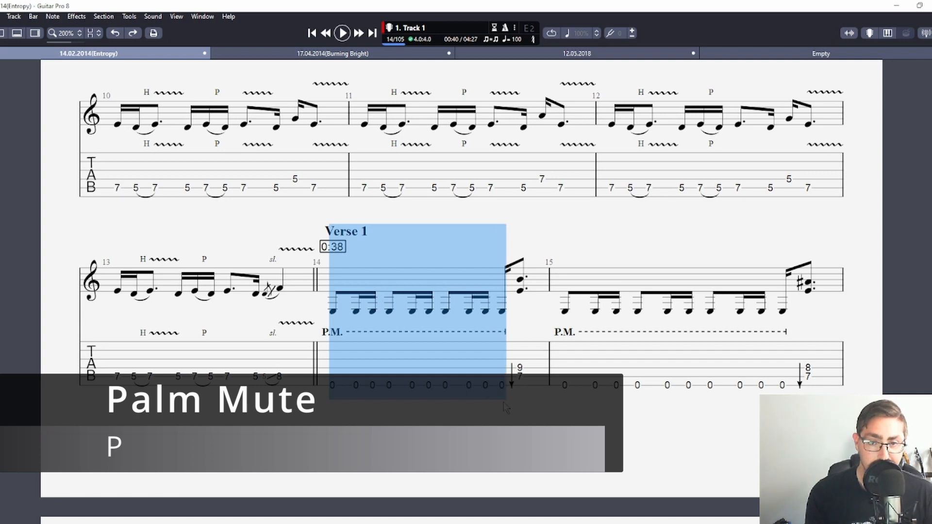
{"action": "key", "text": "p"}
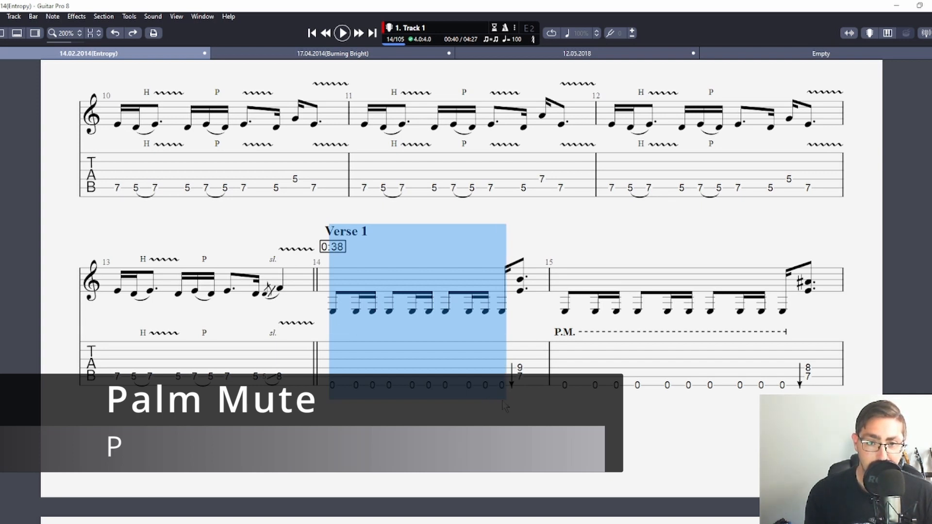
{"action": "key", "text": "p"}
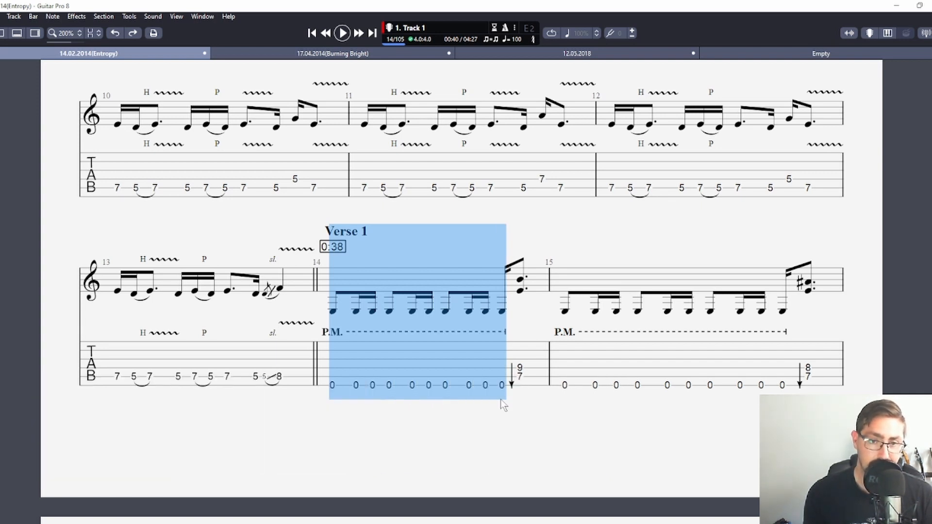
- Open the tremolo bar settings for the first note of bar 14 and close them without applying anything
{"action": "left_click", "coordinate": [333, 385]}
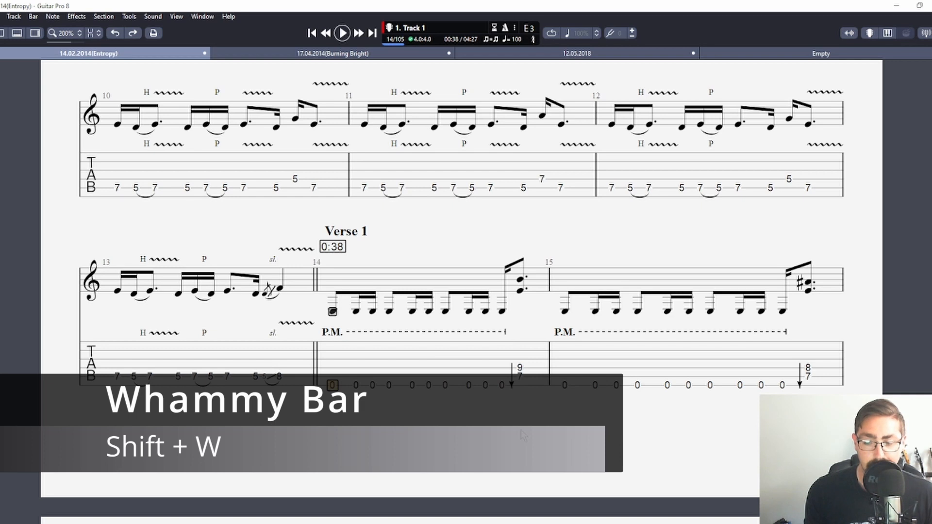
{"action": "key", "text": "shift+w"}
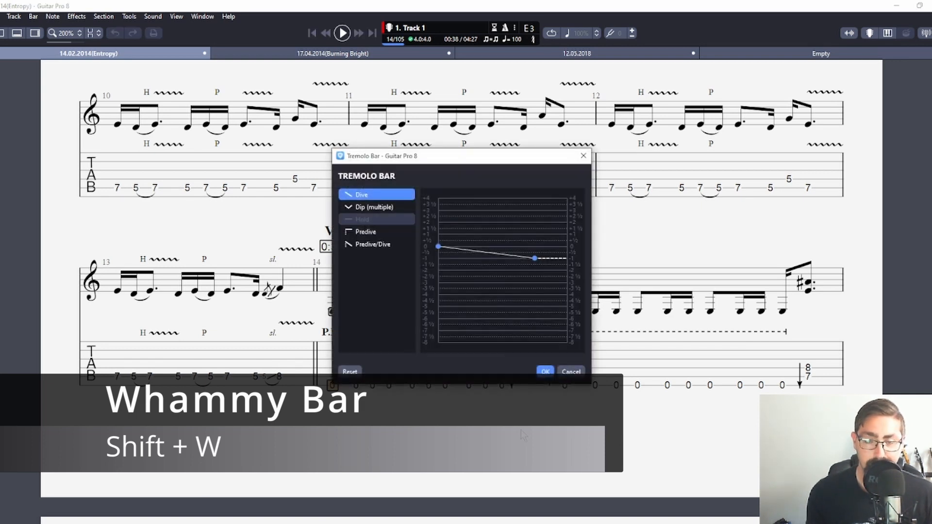
{"action": "left_click", "coordinate": [570, 371]}
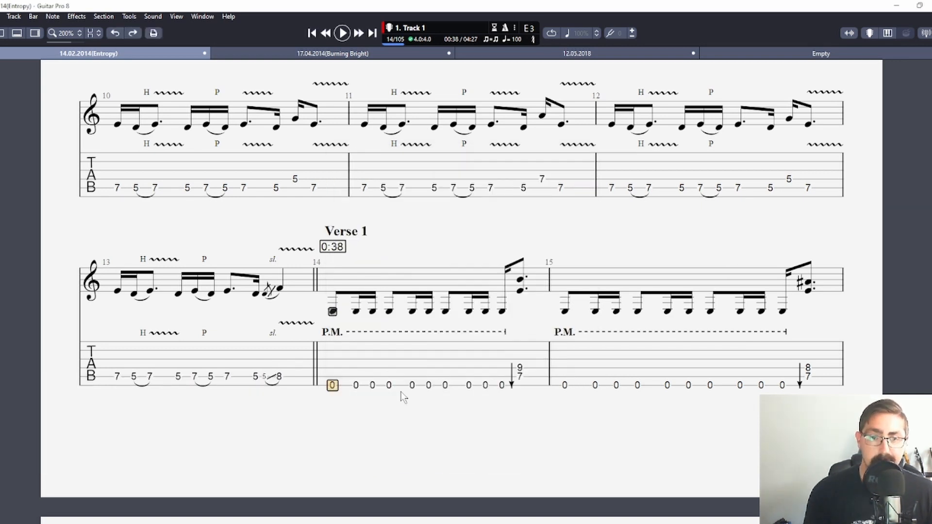
- Toggle the vibrato on the last note of bar 13, try heavy vibrato on it, and restore the normal vibrato
{"action": "left_click", "coordinate": [279, 377]}
{"action": "key", "text": "v"}
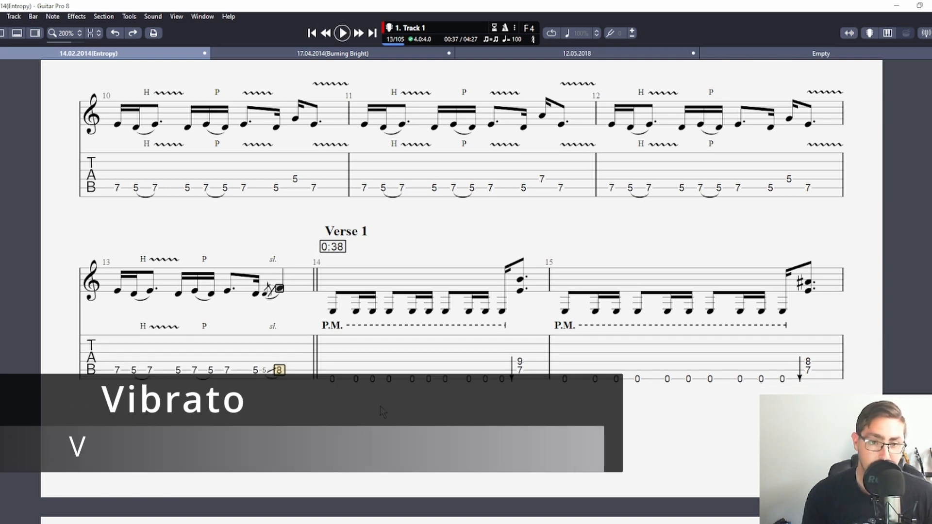
{"action": "key", "text": "v"}
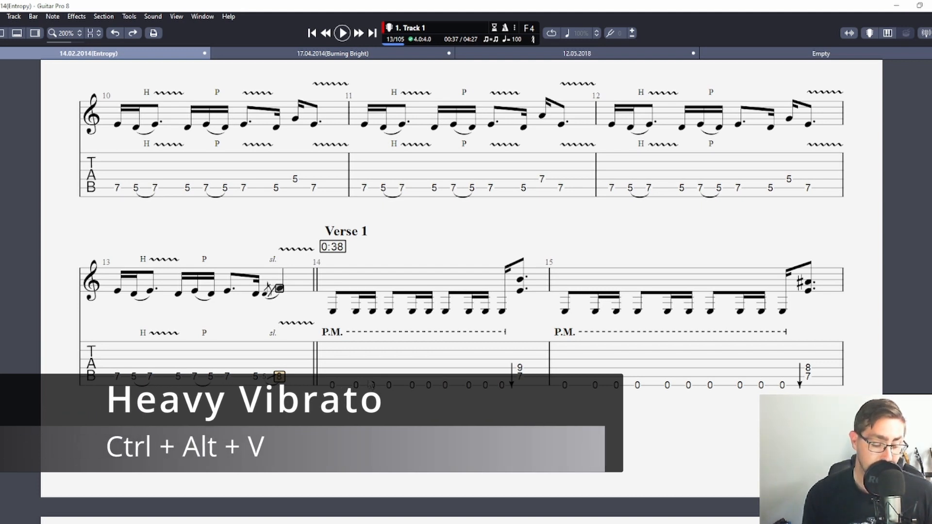
{"action": "key", "text": "ctrl+alt+v"}
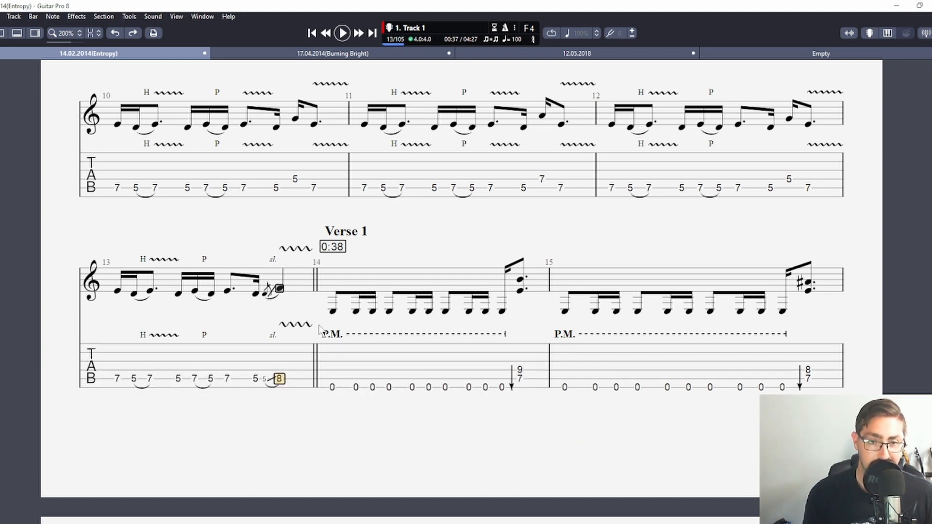
{"action": "key", "text": "v"}
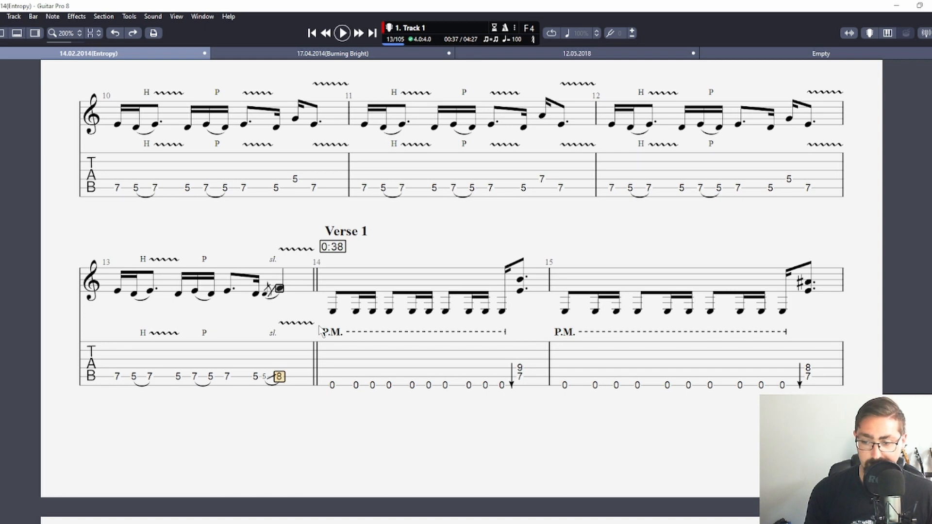
- Try a natural harmonic on the first note of bar 13 and remove it again
{"action": "left_click", "coordinate": [116, 377]}
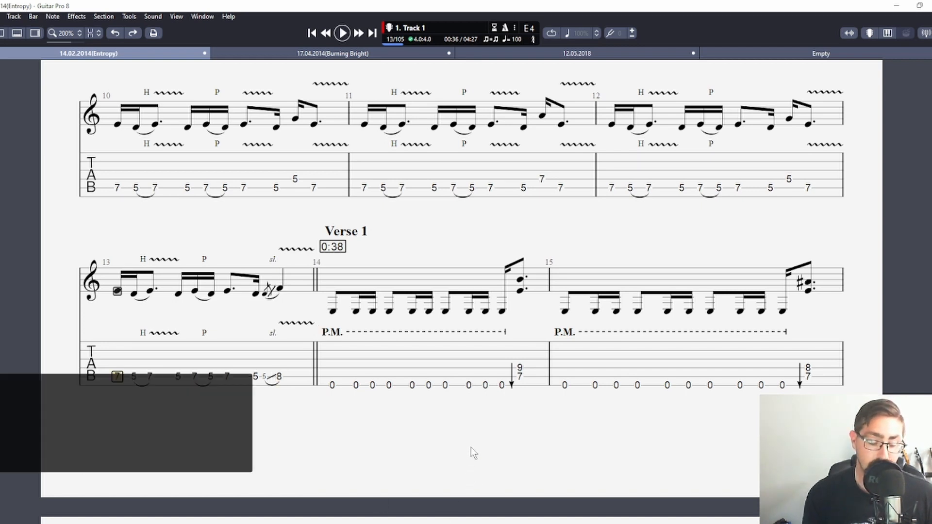
{"action": "key", "text": "y"}
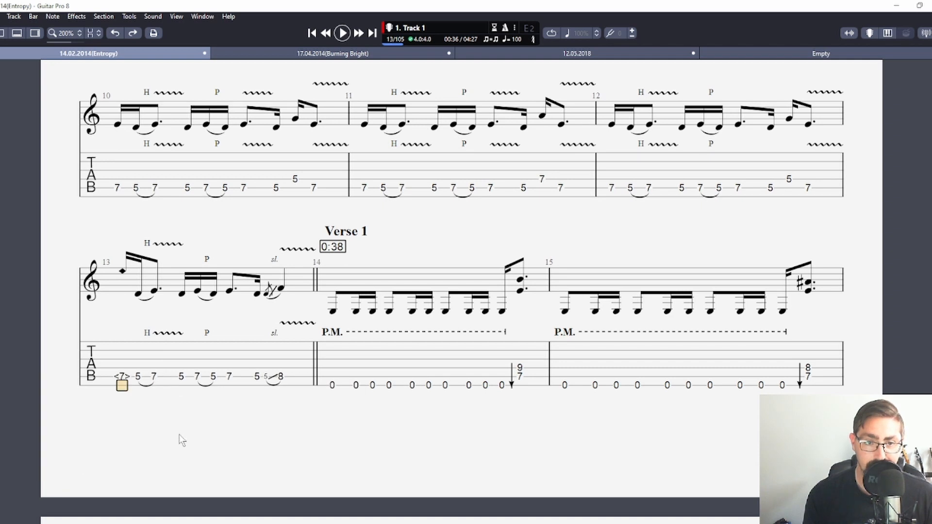
{"action": "key", "text": "space"}
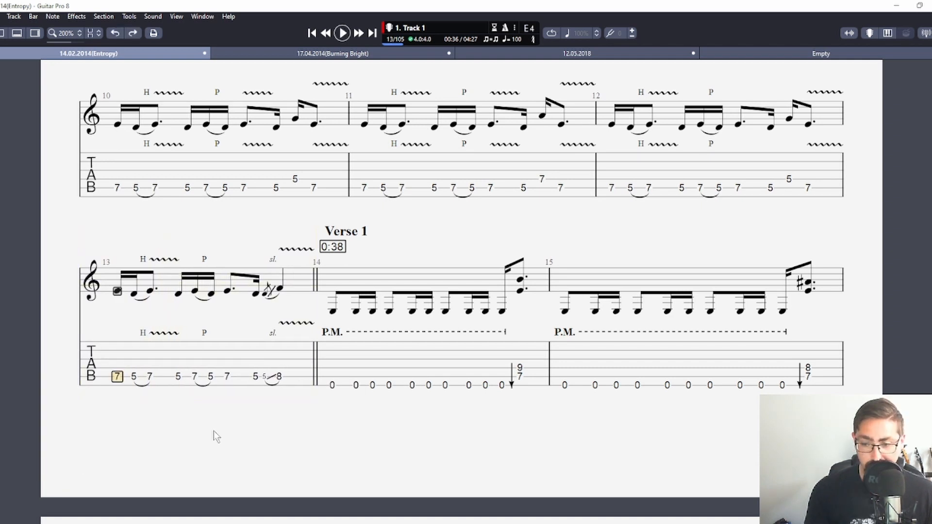
- Apply an artificial harmonic to the last note of bar 13, with sounding note F (Octave tonic) and right hand fret 20
{"action": "left_click", "coordinate": [284, 380]}
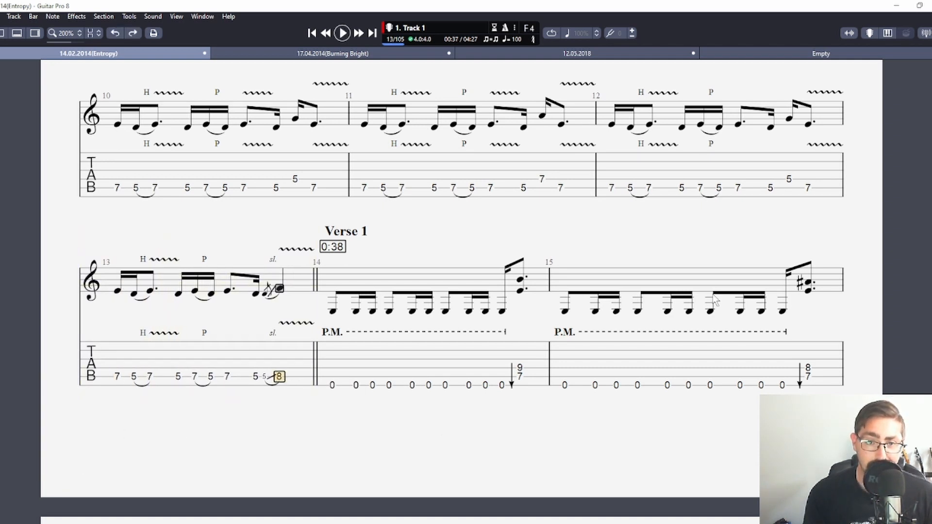
{"action": "key", "text": "y"}
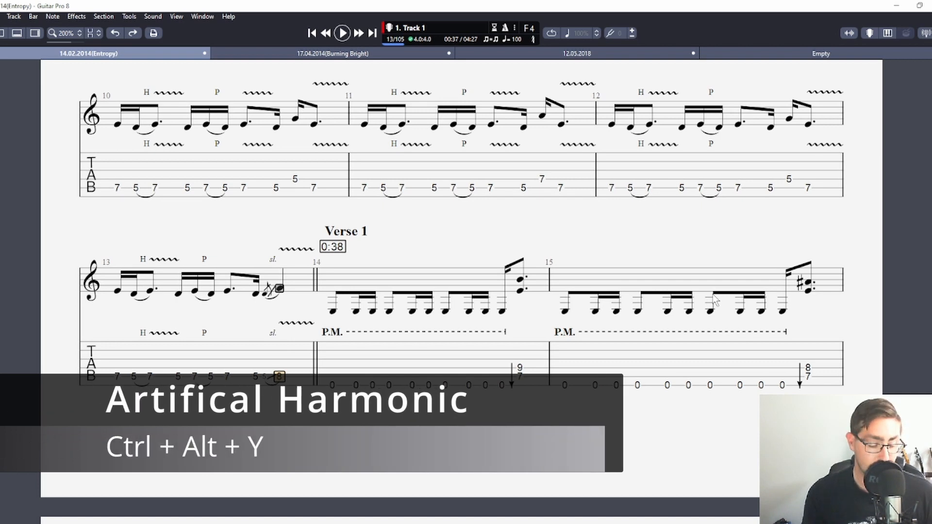
{"action": "key", "text": "ctrl+alt+y"}
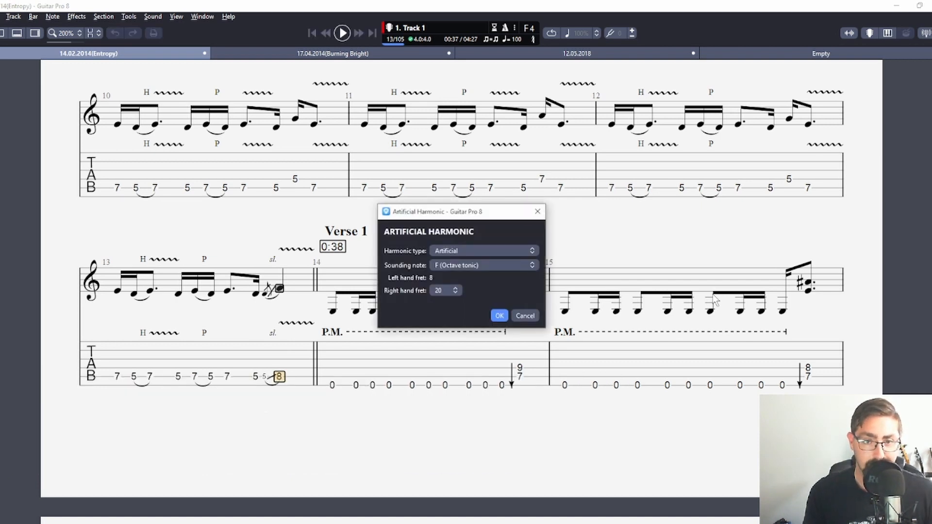
{"action": "left_click", "coordinate": [499, 316]}
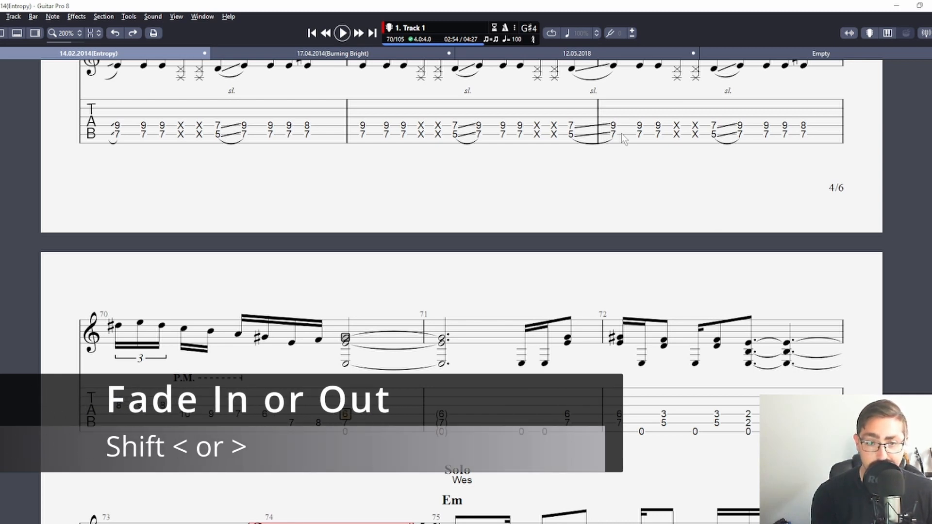
- Try a fade-in on the last chord of bar 70 and play back the passage
{"action": "key", "text": "shift+comma"}
{"action": "key", "text": "space"}
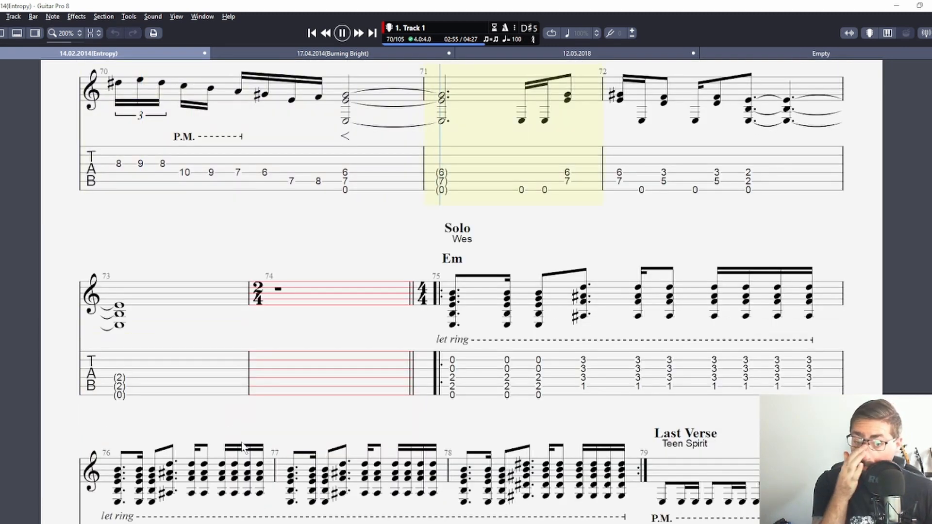
{"action": "key", "text": "space"}
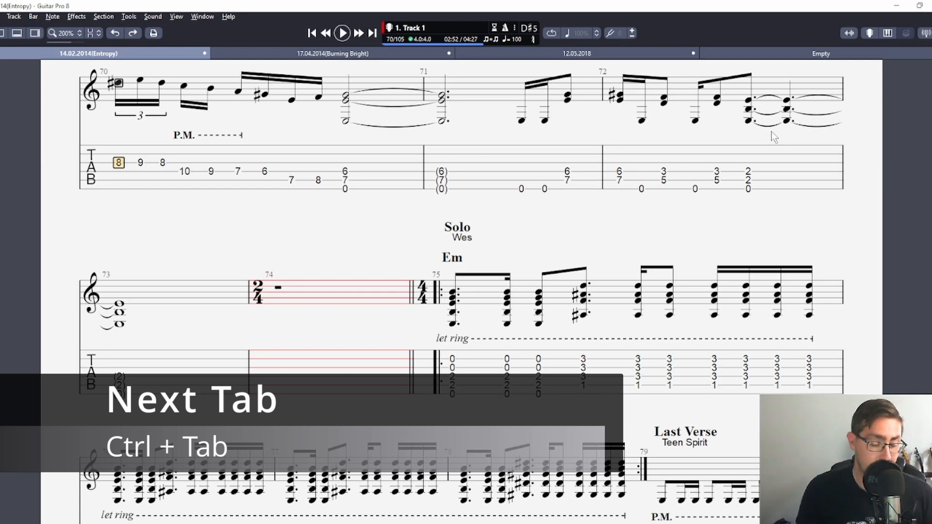
- Cycle forward through all the open scores, including Empty, and return to 14.02.2014(Entropy)
{"action": "key", "text": "ctrl+Tab"}
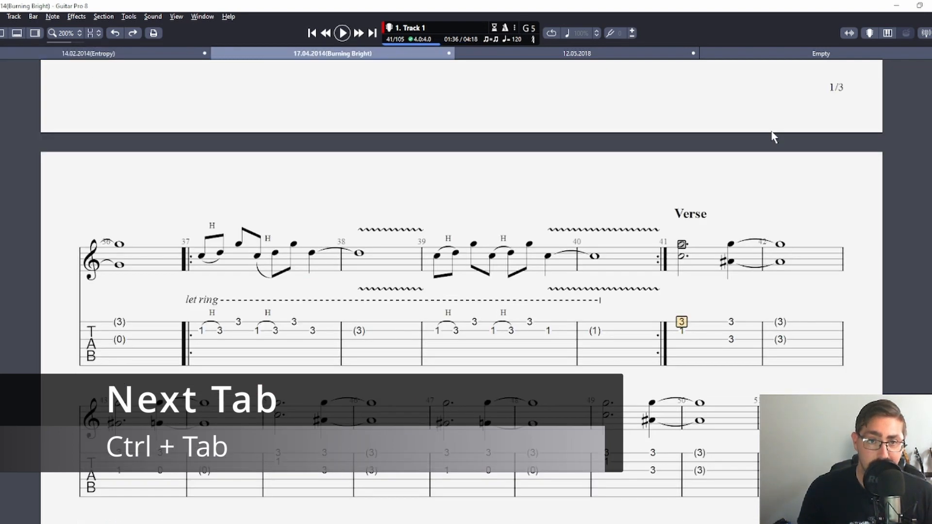
{"action": "key", "text": "ctrl+Tab"}
{"action": "key", "text": "ctrl+Tab"}
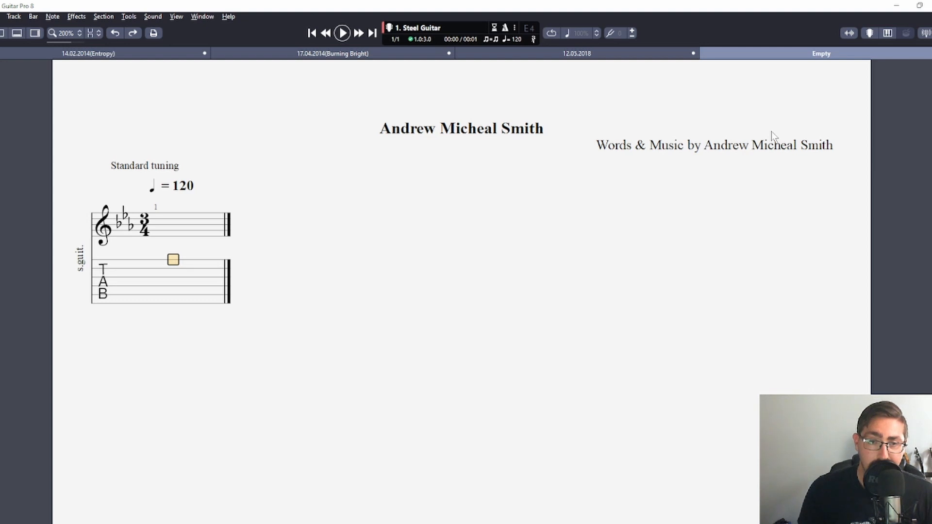
{"action": "key", "text": "ctrl+Tab"}
{"action": "key", "text": "ctrl+Tab"}
{"action": "key", "text": "ctrl+shift+Tab"}
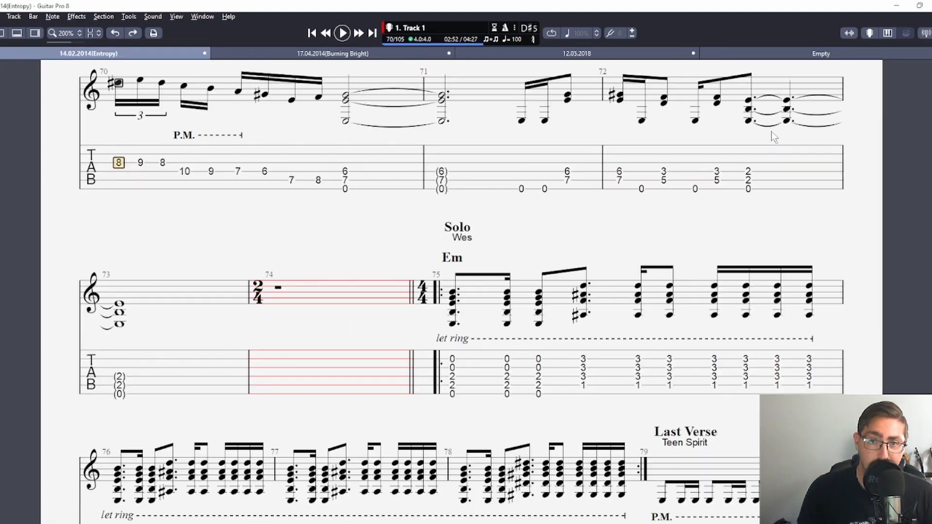
- Switch to the 12.05.2018 score and go back to the preceding one, 17.04.2014(Burning Bright)
{"action": "key", "text": "ctrl+Tab"}
{"action": "key", "text": "ctrl+Tab"}
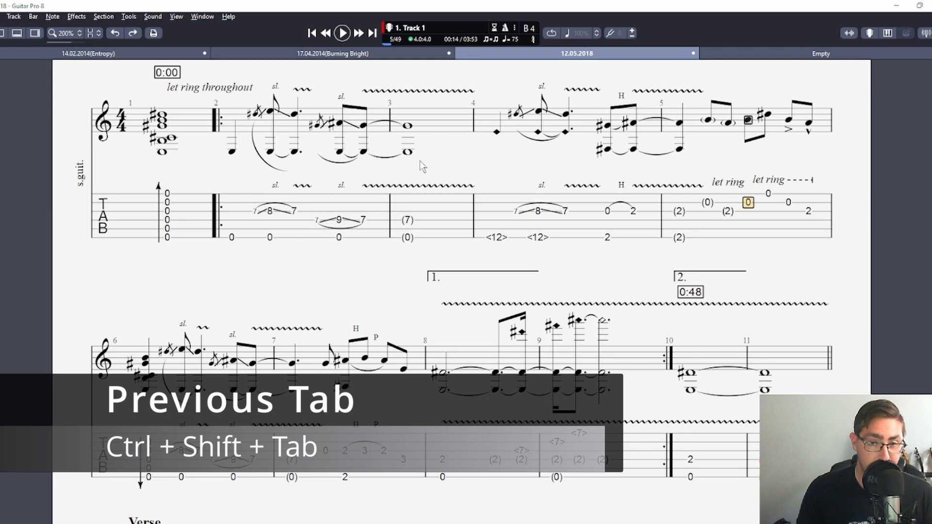
{"action": "key", "text": "ctrl+shift+Tab"}
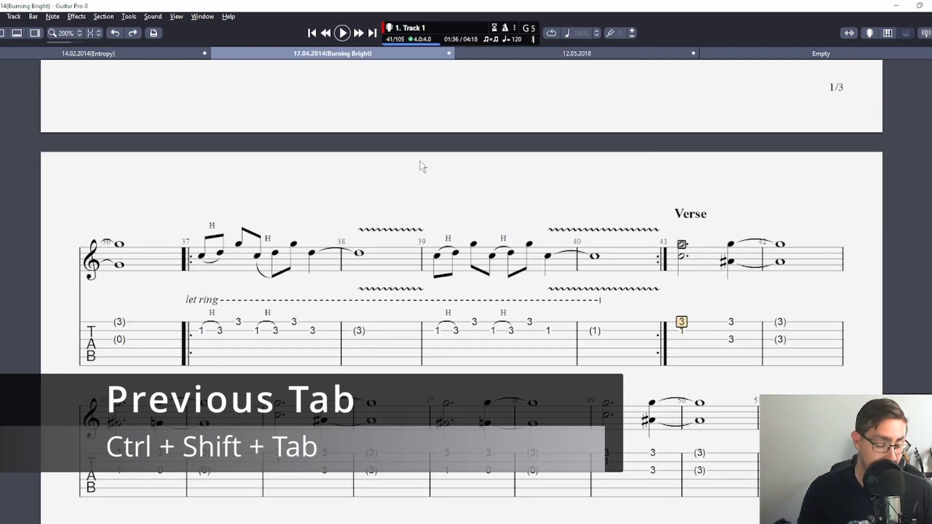
- Return to the 14.02.2014(Entropy) score, add a Steel acoustic guitar track with default settings, and check the track list
{"action": "key", "text": "ctrl+shift+Tab"}
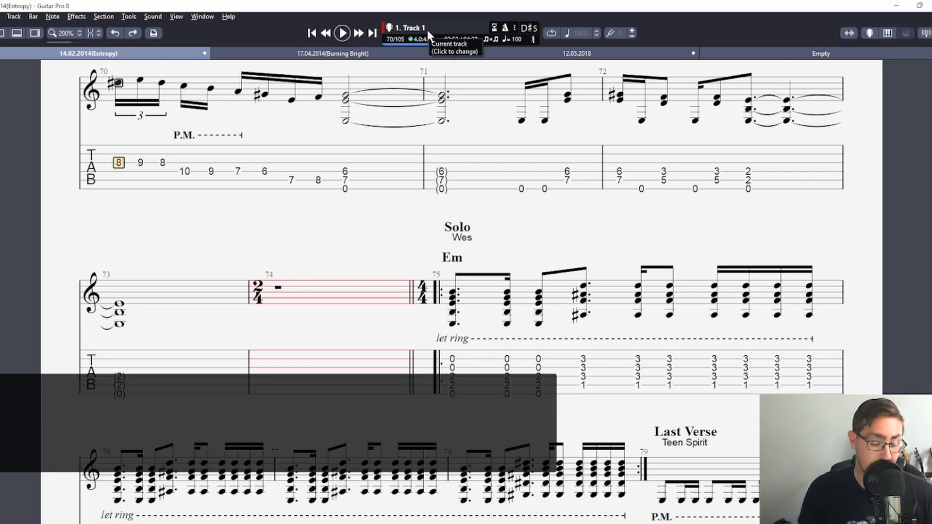
{"action": "key", "text": "ctrl+shift+Insert"}
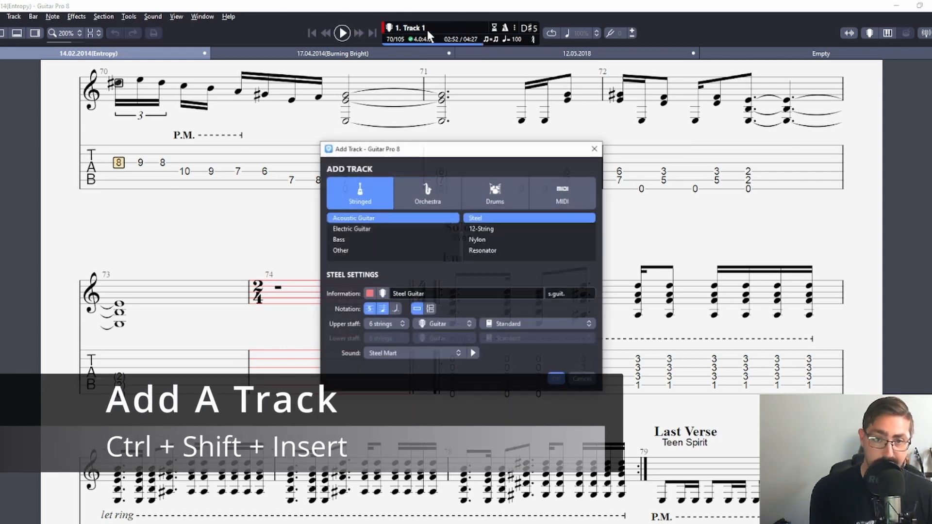
{"action": "key", "text": "Return"}
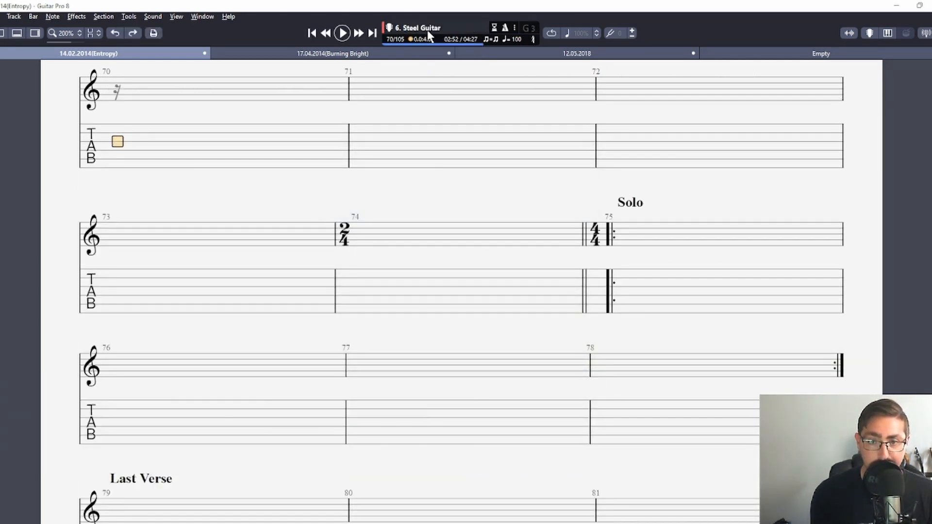
{"action": "left_click", "coordinate": [454, 30]}
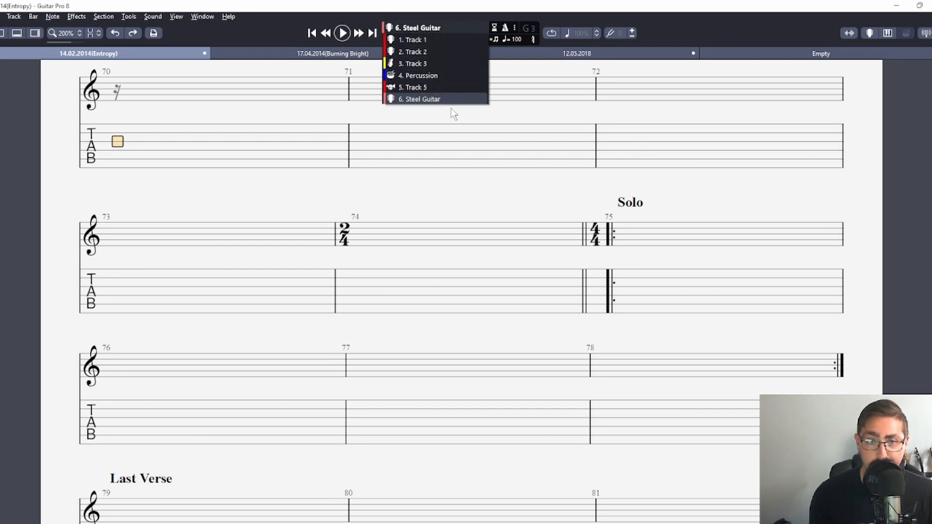
{"action": "left_click", "coordinate": [447, 27]}
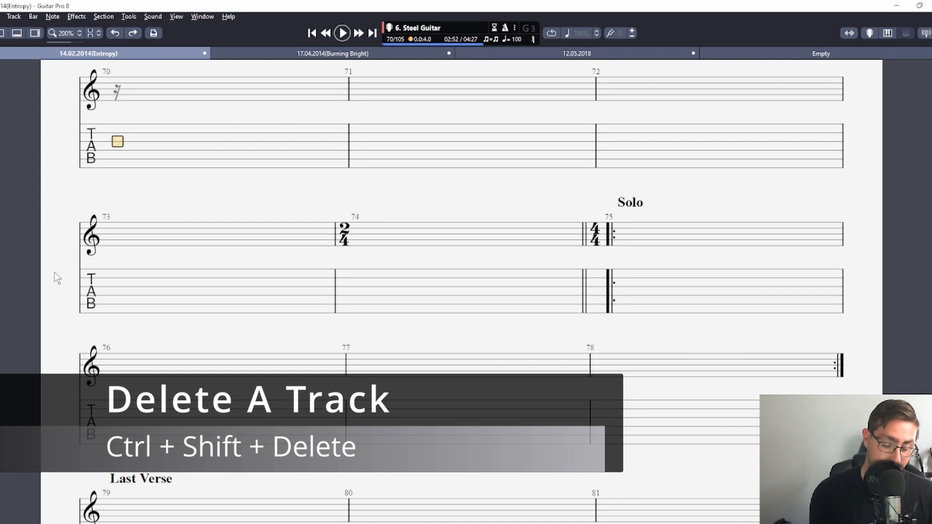
- Delete the Steel Guitar track from the 14.02.2014(Entropy) score
{"action": "key", "text": "ctrl+shift+Delete"}
{"action": "key", "text": "Return"}
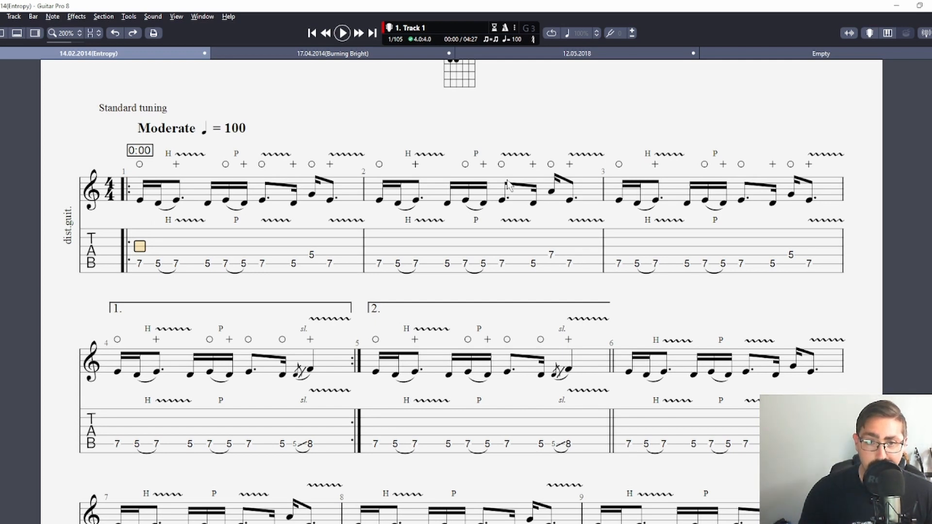
- Jump to the Solo section of the score with the Go To command
{"action": "scroll", "coordinate": [763, 229], "scroll_direction": "down", "scroll_amount": 15}
{"action": "scroll", "coordinate": [763, 229], "scroll_direction": "up", "scroll_amount": 15}
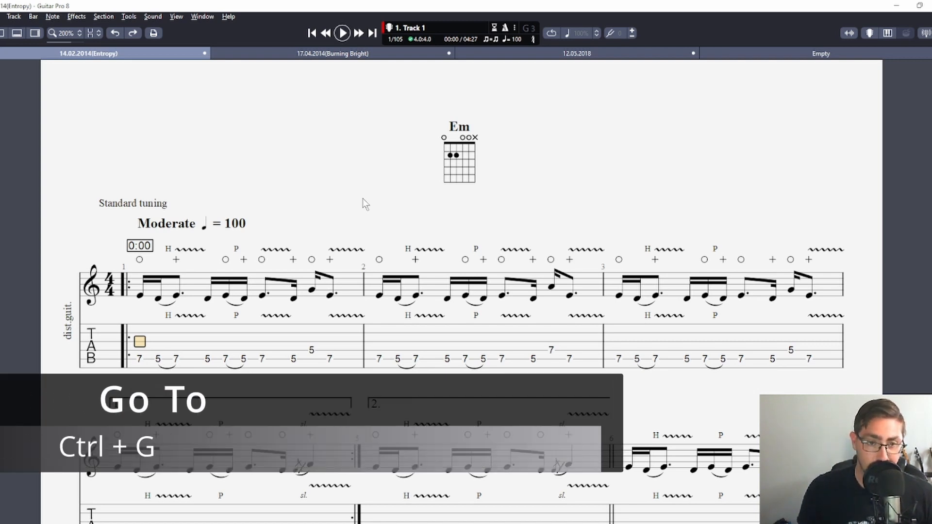
{"action": "key", "text": "ctrl+g"}
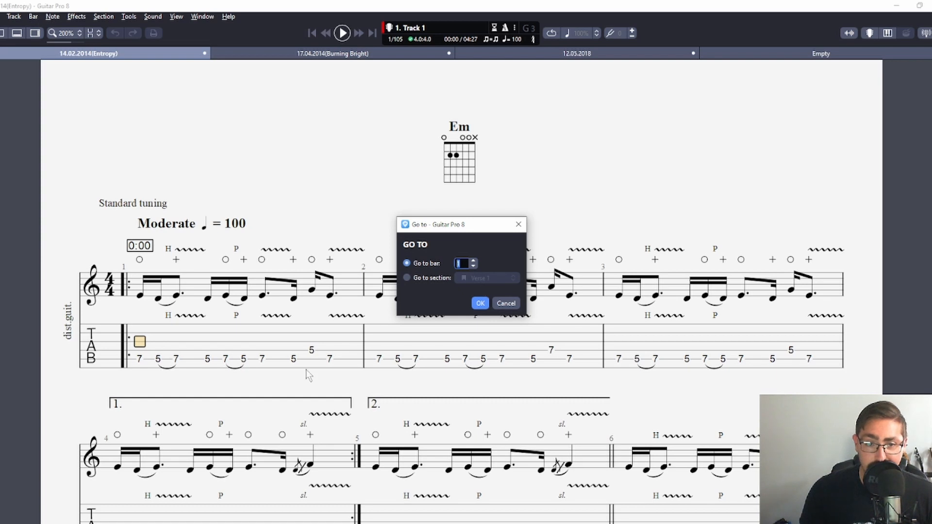
{"action": "left_click", "coordinate": [407, 278]}
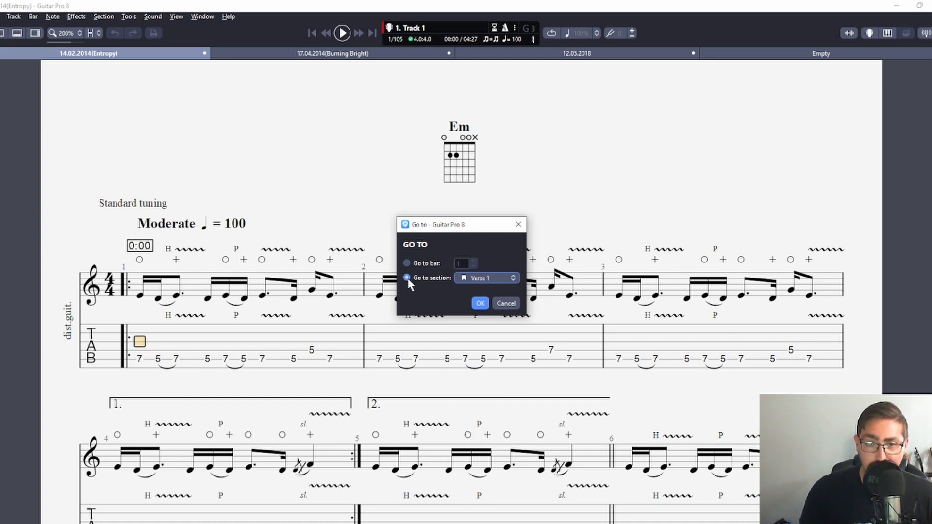
{"action": "left_click", "coordinate": [510, 280]}
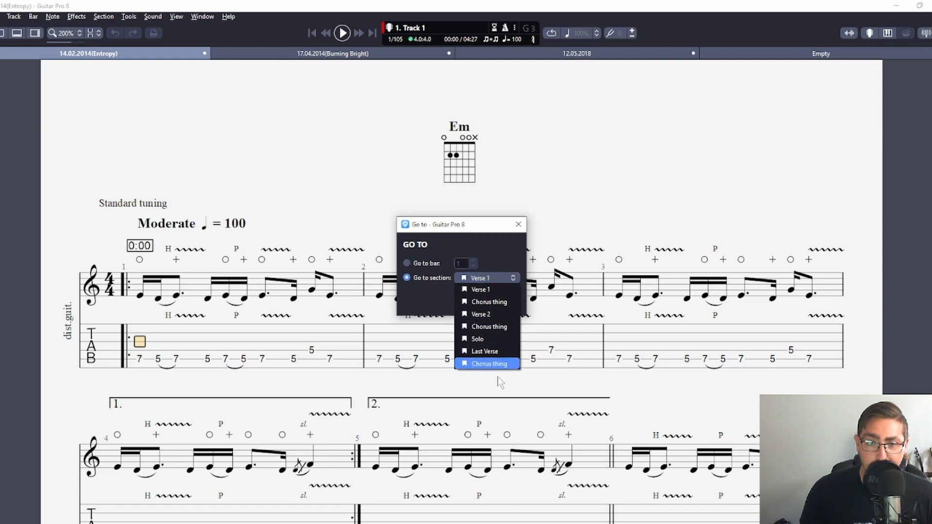
{"action": "left_click", "coordinate": [499, 342]}
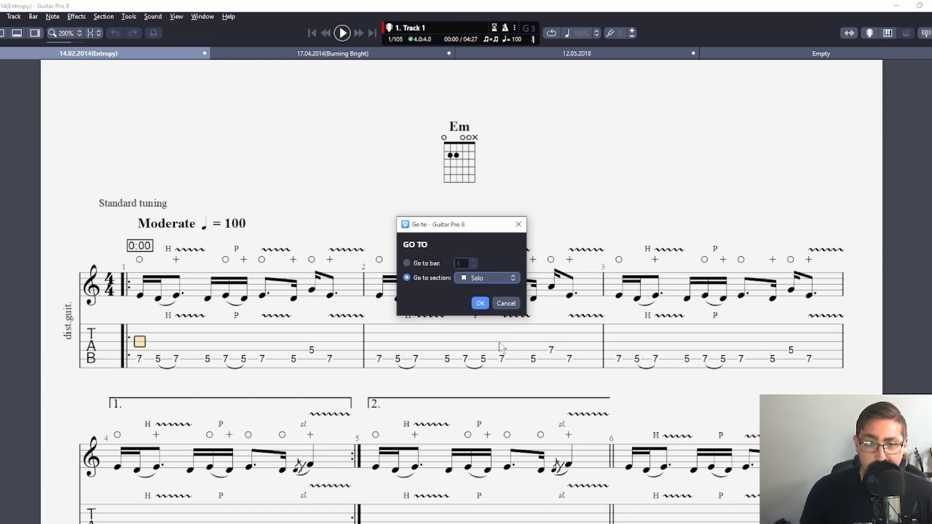
{"action": "left_click", "coordinate": [477, 304]}
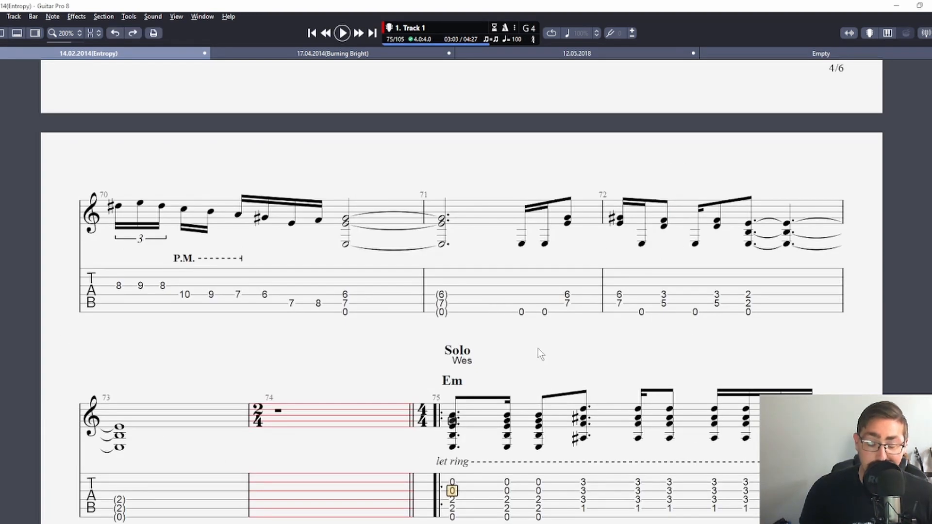
- Jump to bar 100 of the score with the Go To command
{"action": "key", "text": "ctrl+g"}
{"action": "left_click", "coordinate": [407, 263]}
{"action": "double_click", "coordinate": [462, 264]}
{"action": "type", "text": "100"}
{"action": "key", "text": "Return"}
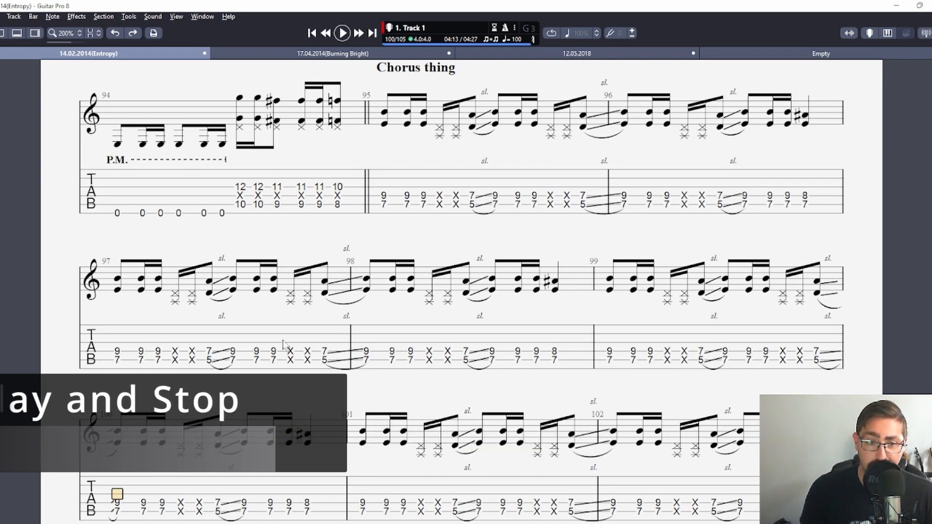
- Play and stop the score from bar 100, and play and stop it again from the very beginning
{"action": "key", "text": "space"}
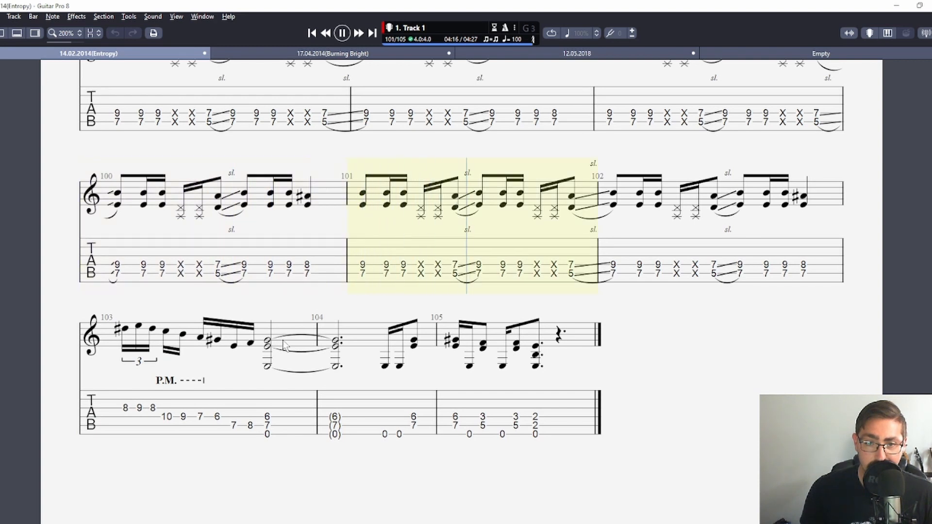
{"action": "key", "text": "space"}
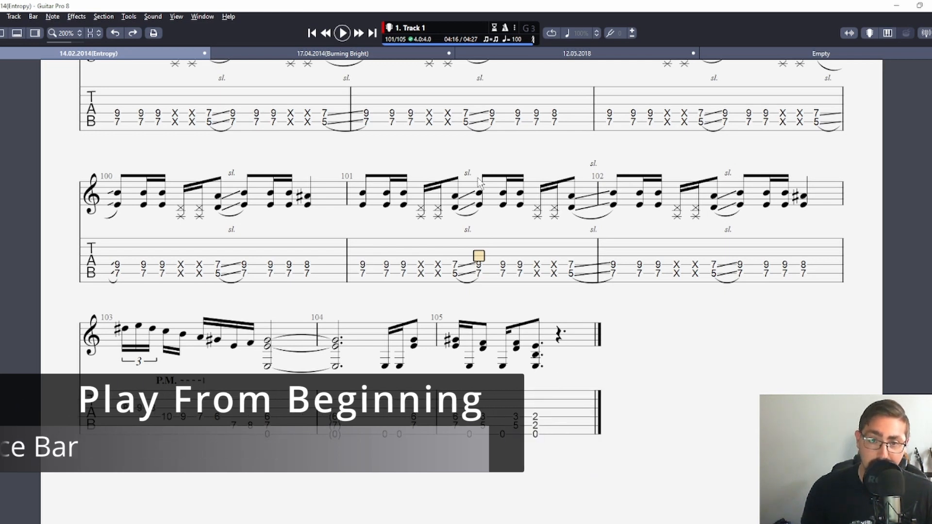
{"action": "key", "text": "ctrl+space"}
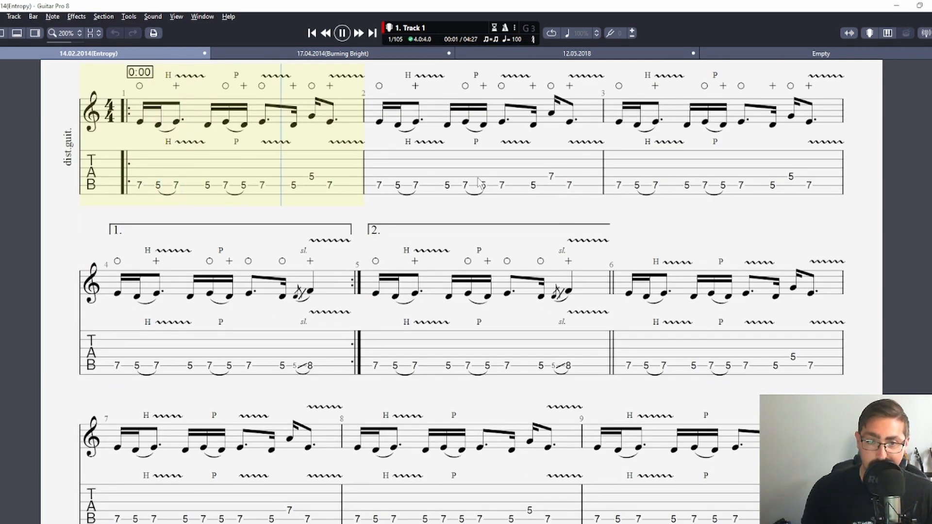
{"action": "key", "text": "space"}
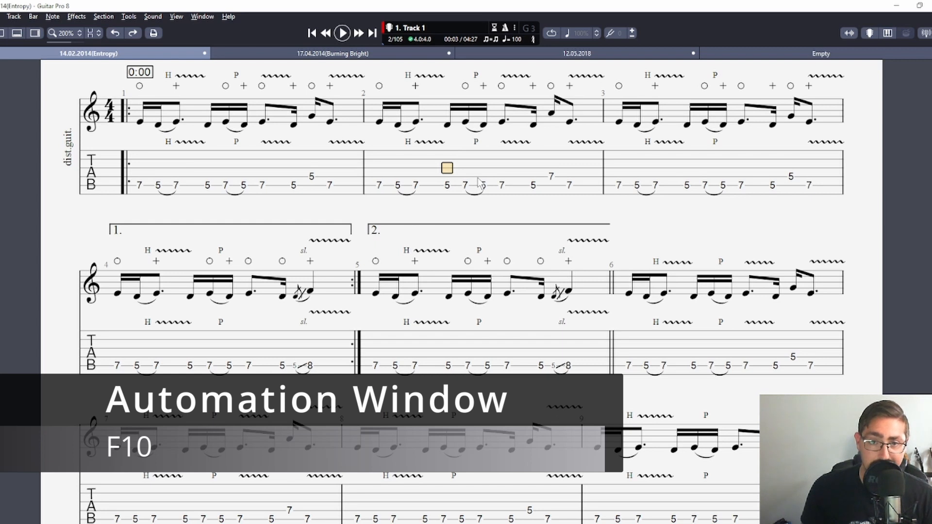
- Open the Automation Editor, look through the available automation types, and leave it without changes
{"action": "key", "text": "F10"}
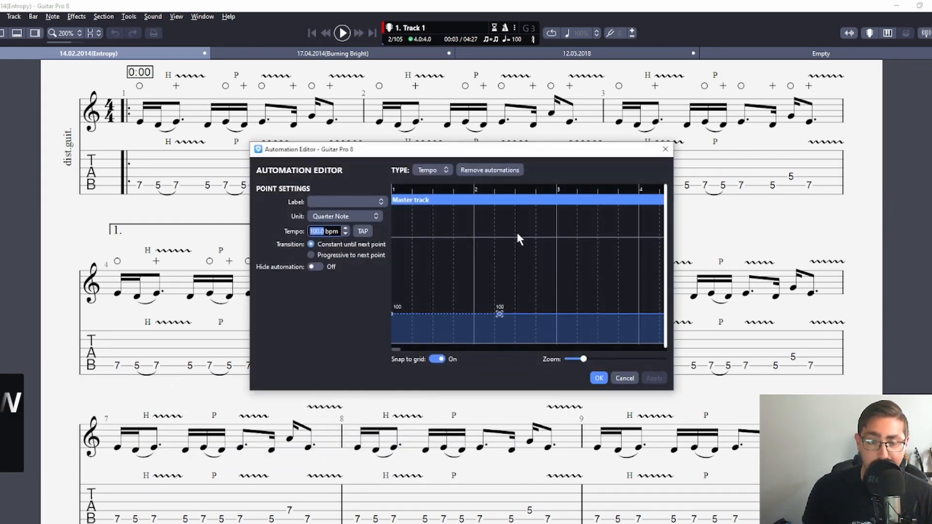
{"action": "left_click", "coordinate": [444, 170]}
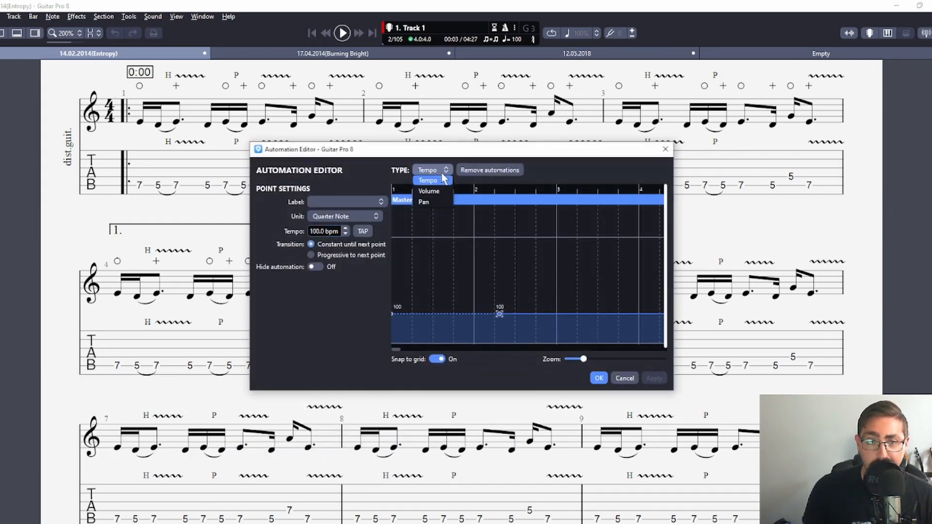
{"action": "left_click", "coordinate": [326, 315]}
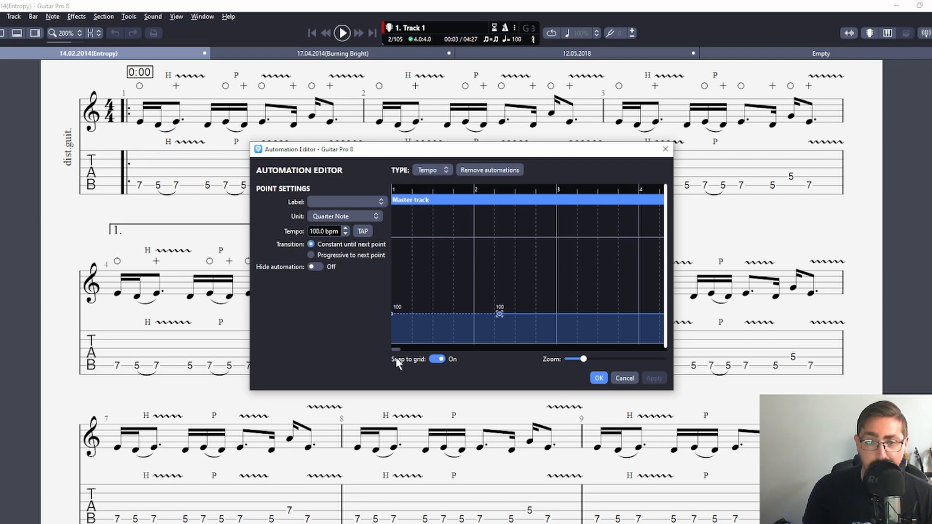
{"action": "left_click", "coordinate": [633, 380]}
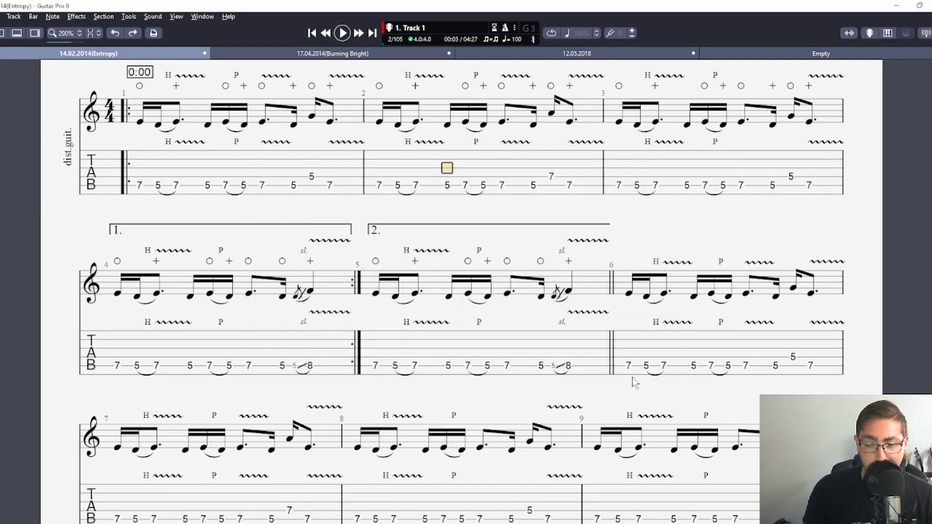
- Step down through the tracks to Track 5 and back up to Track 1
{"action": "left_click", "coordinate": [431, 25]}
{"action": "left_click", "coordinate": [428, 24]}
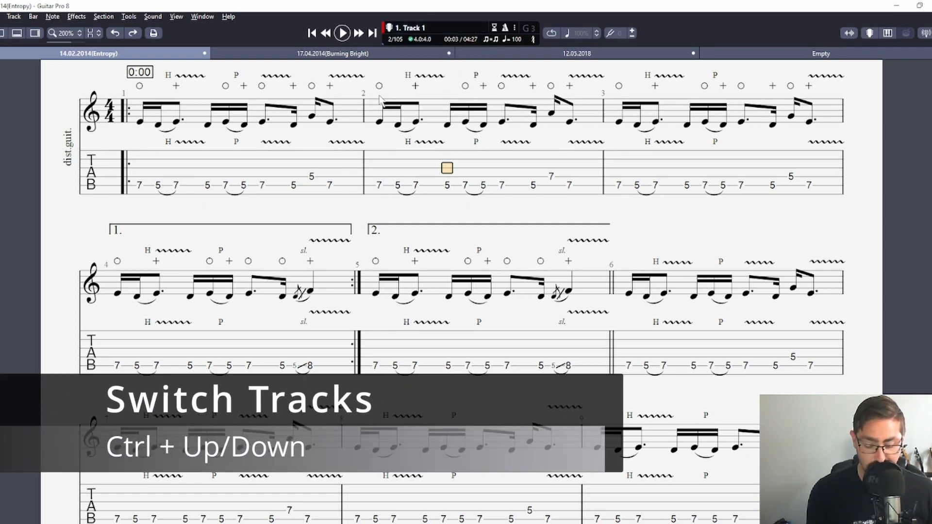
{"action": "key", "text": "ctrl+Down"}
{"action": "key", "text": "ctrl+Down"}
{"action": "key", "text": "ctrl+Down"}
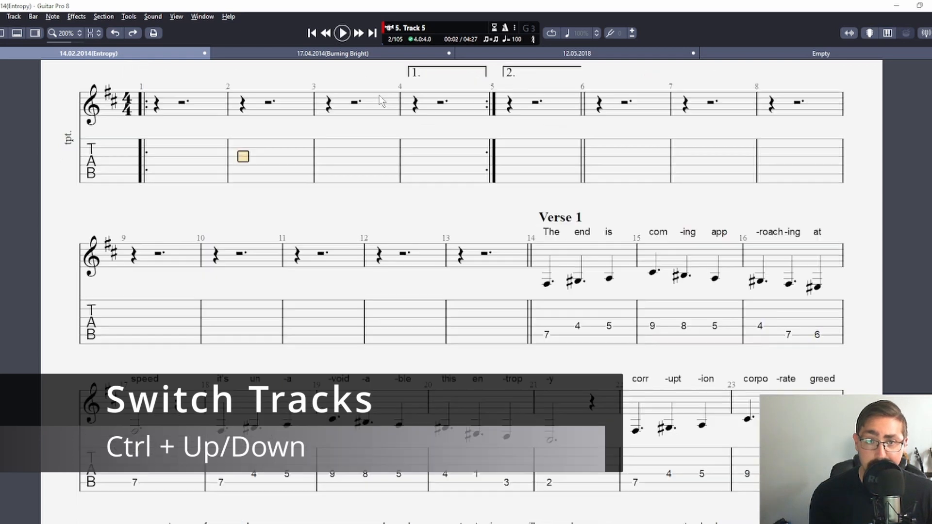
{"action": "key", "text": "ctrl+Up"}
{"action": "key", "text": "ctrl+Up"}
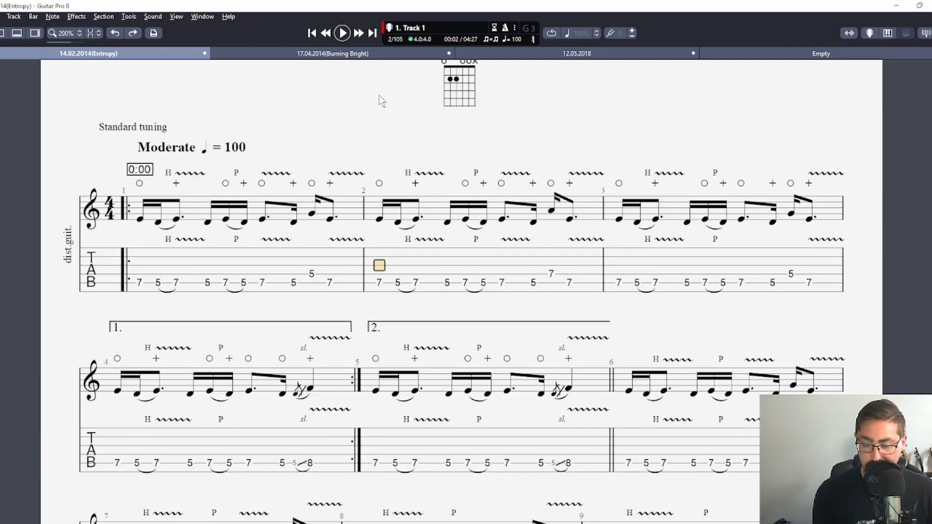
- Turn on loop playback and dismiss the Automation Editor without changes
{"action": "key", "text": "F9"}
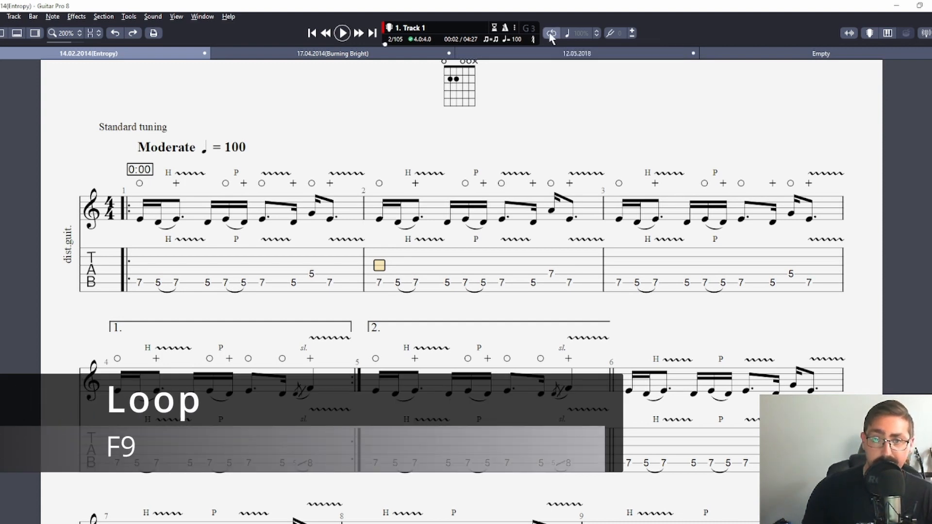
{"action": "key", "text": "F9"}
{"action": "key", "text": "F10"}
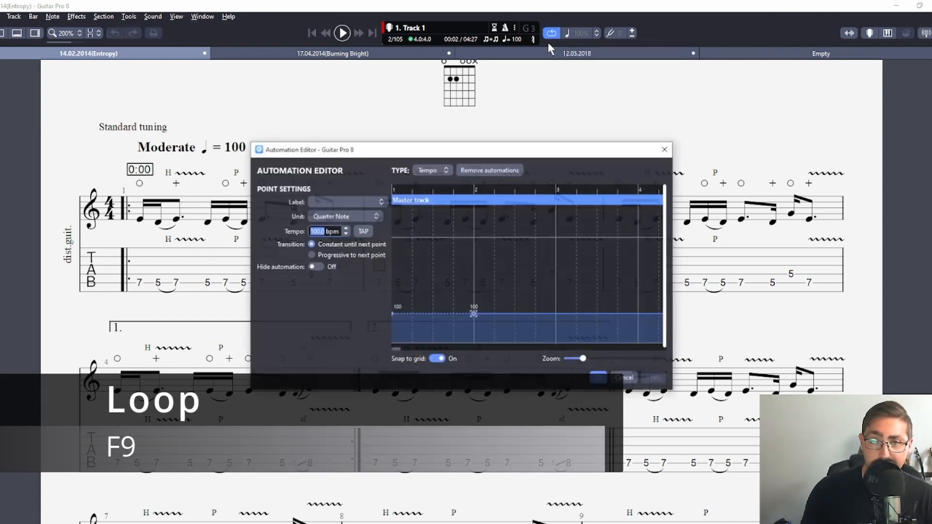
{"action": "left_click", "coordinate": [670, 150]}
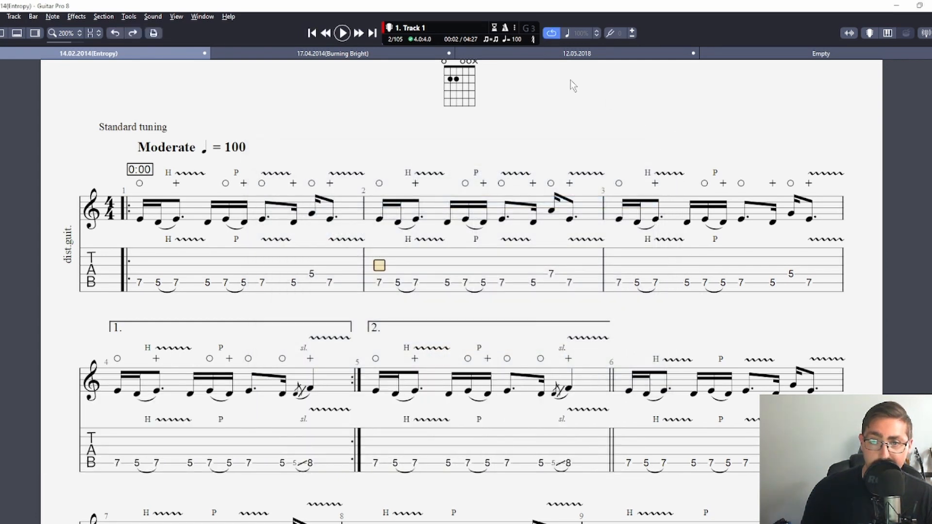
- Select all the notes of bar 1, play the selection in a loop, and stop playback
{"action": "left_click", "coordinate": [131, 274]}
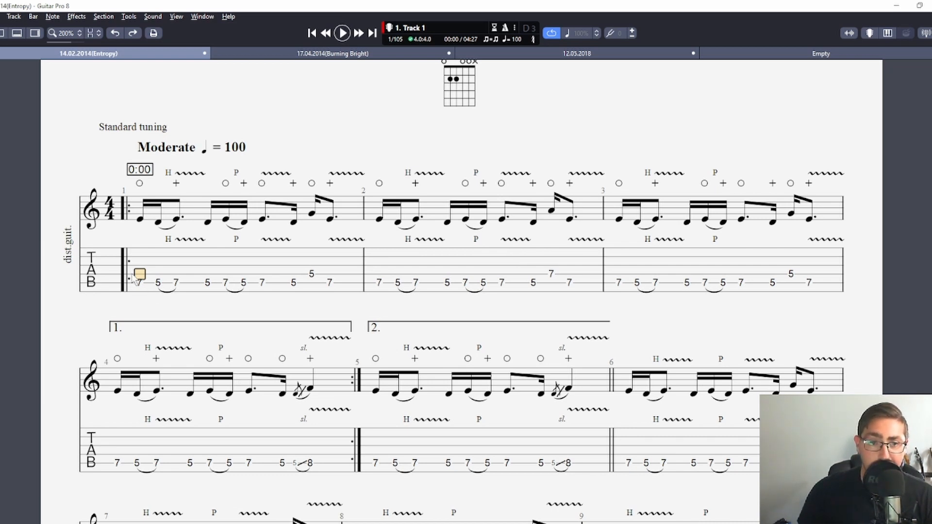
{"action": "left_click_drag", "start_coordinate": [131, 274], "coordinate": [338, 257]}
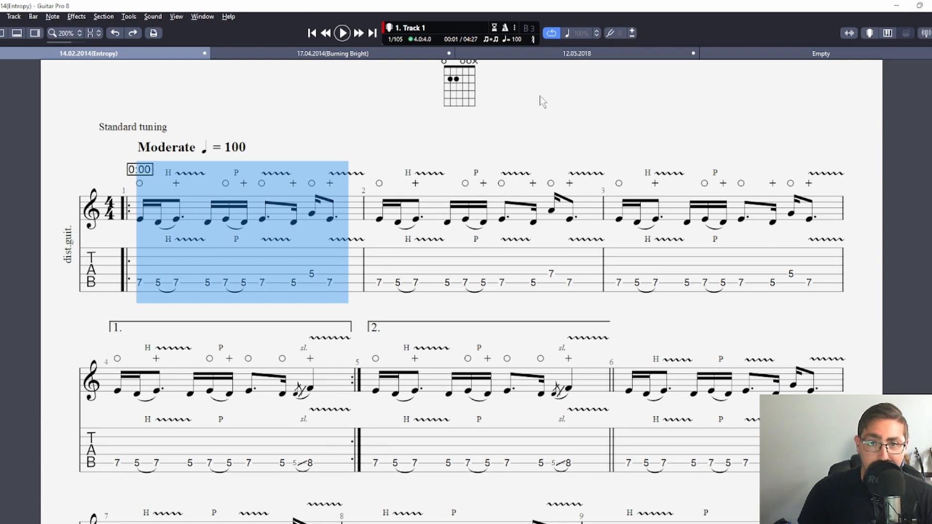
{"action": "key", "text": "space"}
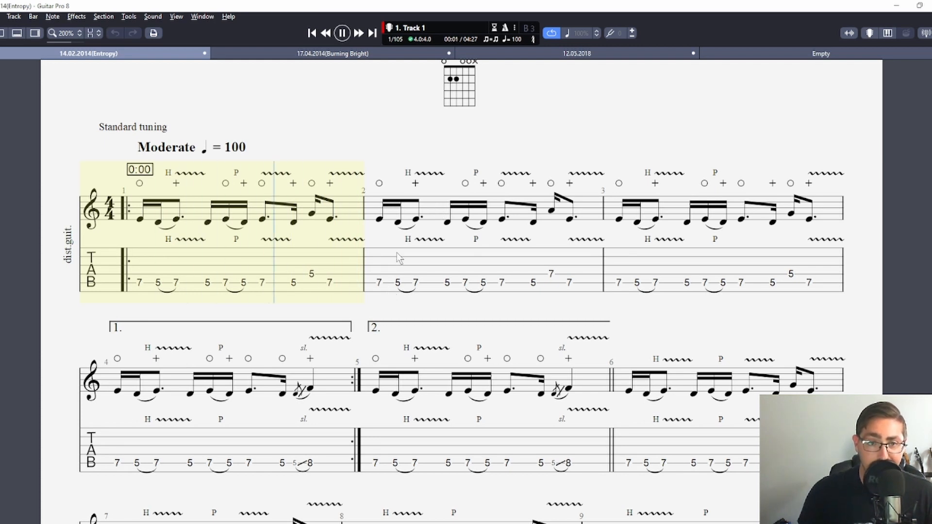
{"action": "key", "text": "space"}
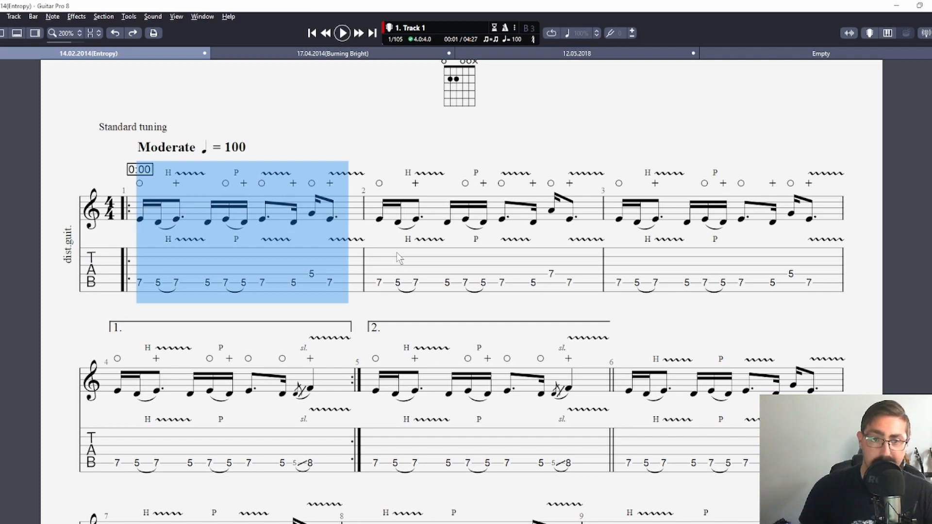
- Select the last note of bar 1, step back a few notes, and step forward to the fourth note of bar 2
{"action": "left_click", "coordinate": [329, 285]}
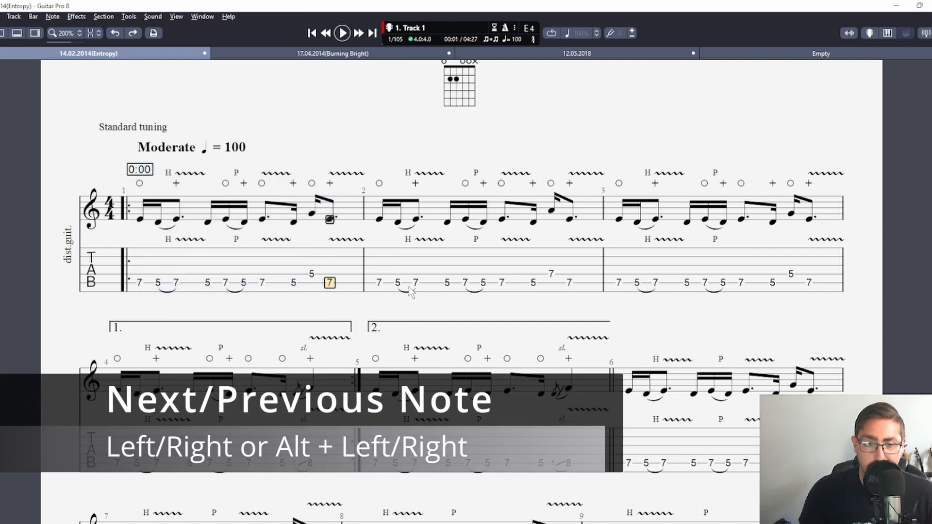
{"action": "key", "text": "Left"}
{"action": "key", "text": "Left"}
{"action": "key", "text": "Right"}
{"action": "key", "text": "Right"}
{"action": "key", "text": "Right"}
{"action": "key", "text": "Right"}
{"action": "key", "text": "Right"}
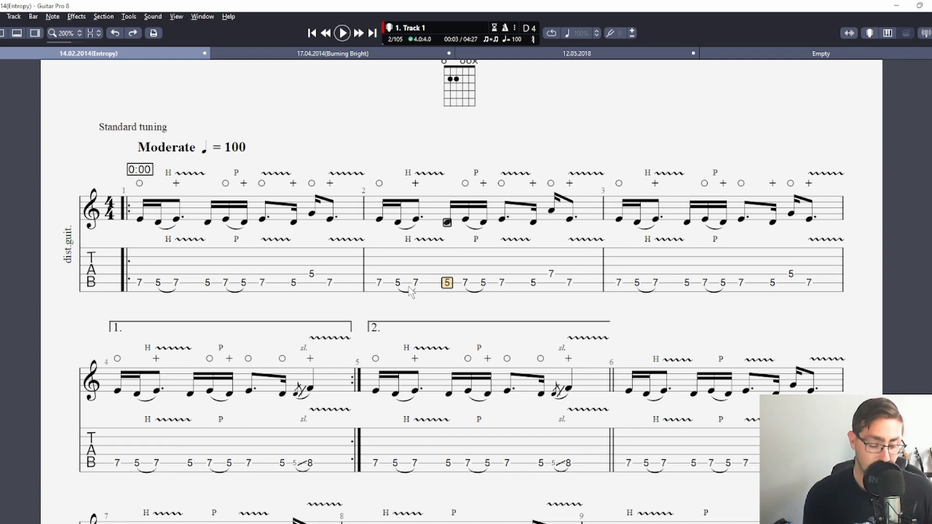
- Step back note by note from bar 2 to the first note of bar 1
{"action": "key", "text": "Left"}
{"action": "key", "text": "Left"}
{"action": "key", "text": "Left"}
{"action": "key", "text": "Left"}
{"action": "key", "text": "Left"}
{"action": "key", "text": "Left"}
{"action": "key", "text": "Left"}
{"action": "key", "text": "Left"}
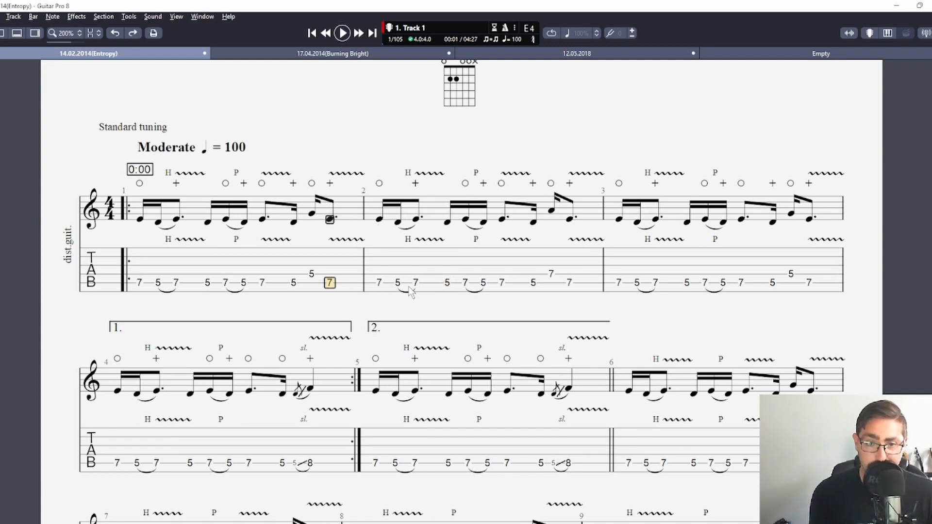
{"action": "key", "text": "Left"}
{"action": "key", "text": "Left"}
{"action": "key", "text": "Left"}
{"action": "key", "text": "Left"}
{"action": "key", "text": "Left"}
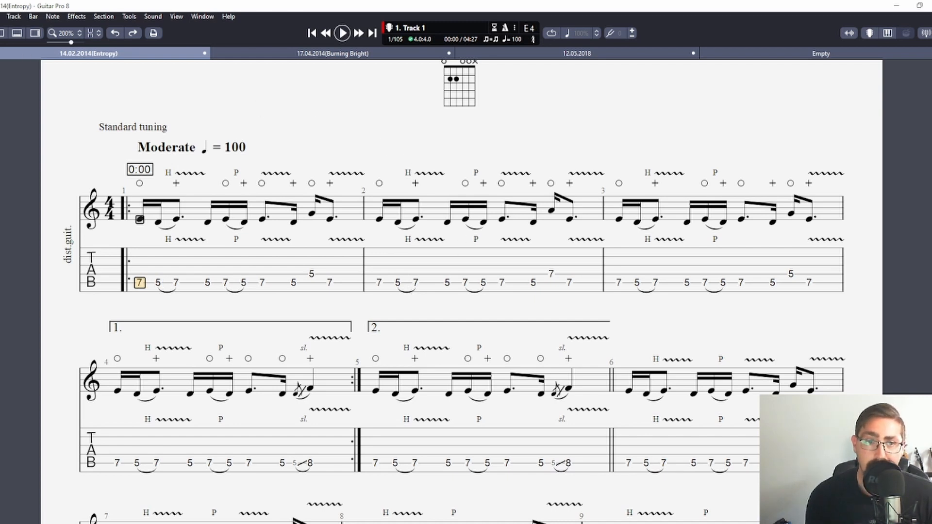
- Show the editing palette, the global view and the inspector, with the inspector displaying the song settings
{"action": "left_click", "coordinate": [17, 33]}
{"action": "left_click", "coordinate": [17, 33]}
{"action": "left_click", "coordinate": [35, 33]}
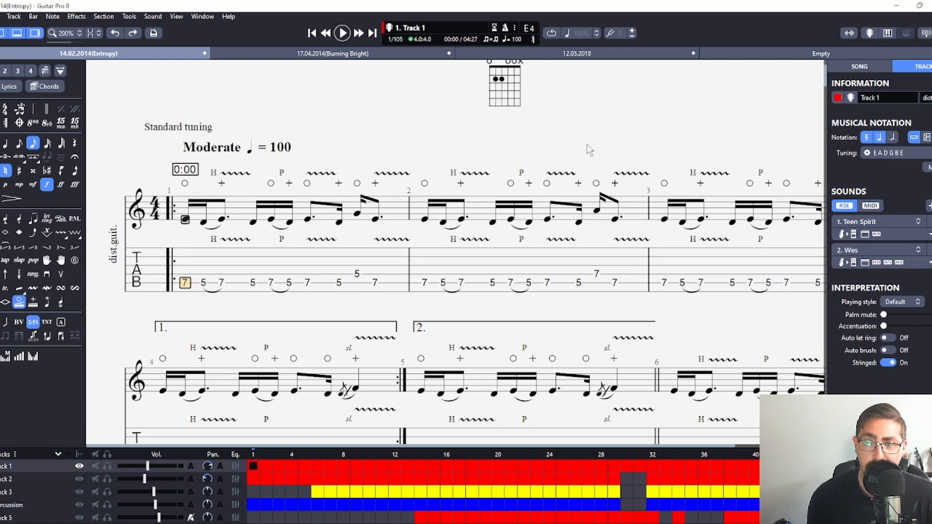
{"action": "left_click", "coordinate": [867, 70]}
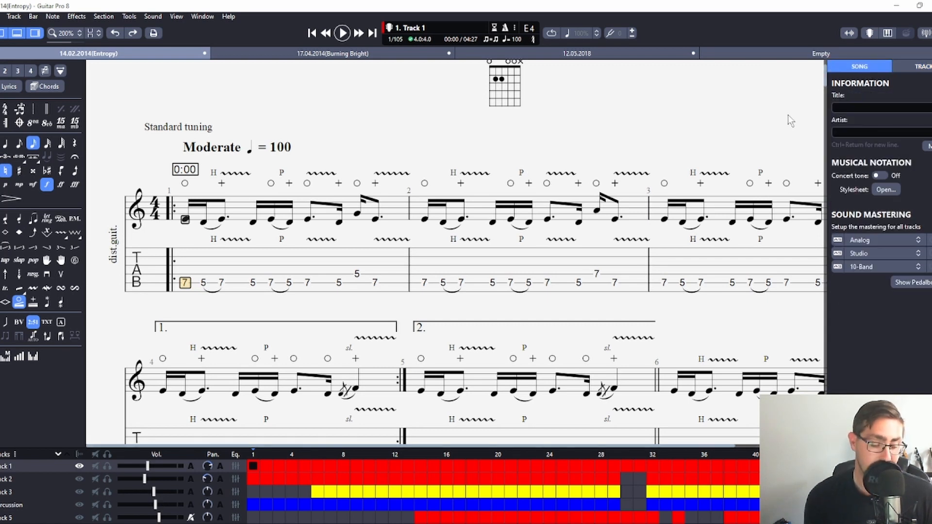
- Hide the inspector, the global view and the editing palette so only the score remains
{"action": "left_click", "coordinate": [34, 34]}
{"action": "left_click", "coordinate": [17, 34]}
{"action": "left_click", "coordinate": [2, 34]}
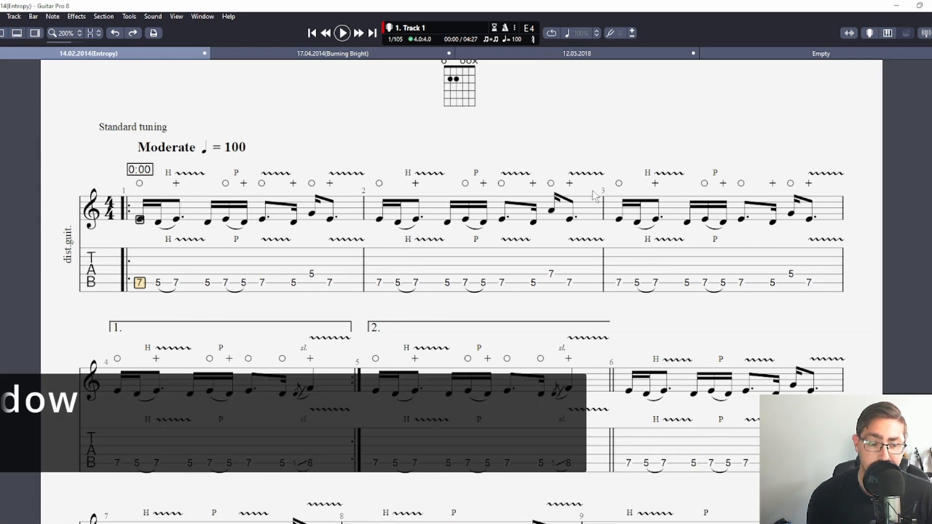
- Show the editing palette and global view again, and display the inspector's song settings followed by its track settings
{"action": "key", "text": "F2"}
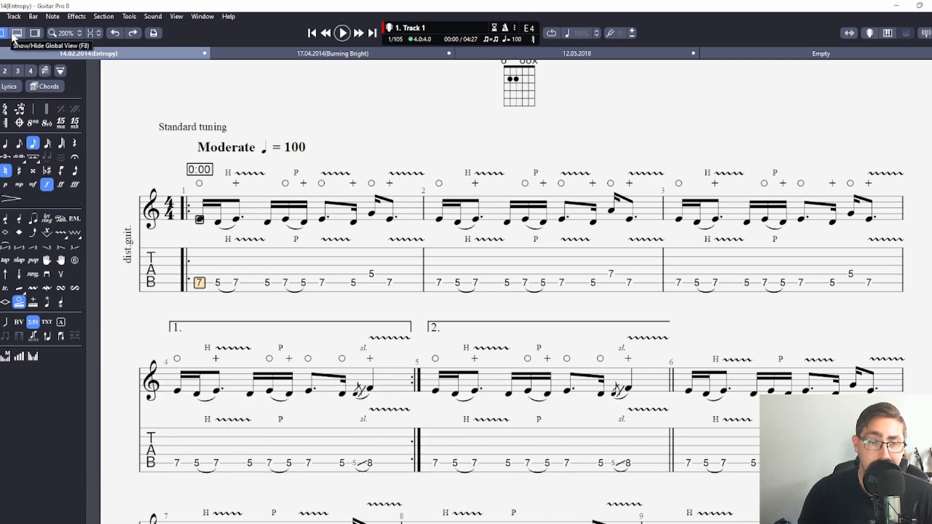
{"action": "key", "text": "F8"}
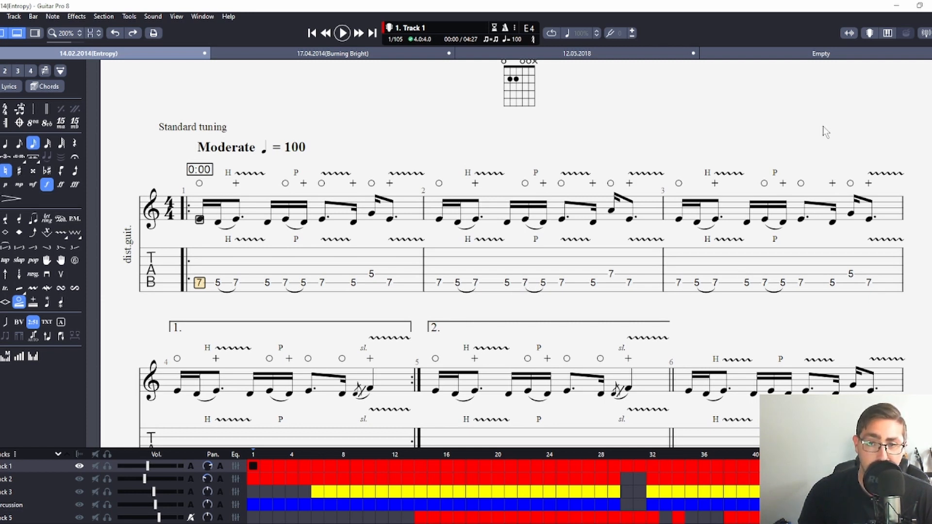
{"action": "key", "text": "F5"}
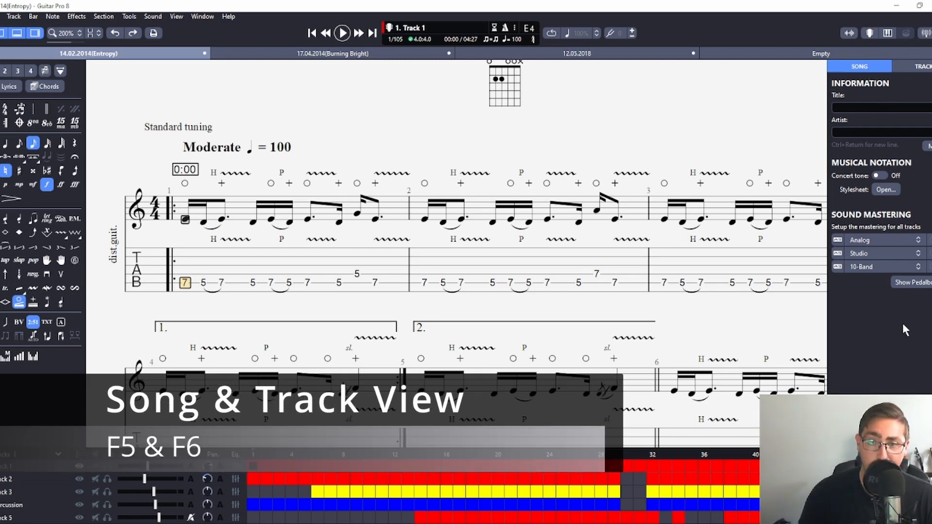
{"action": "key", "text": "F6"}
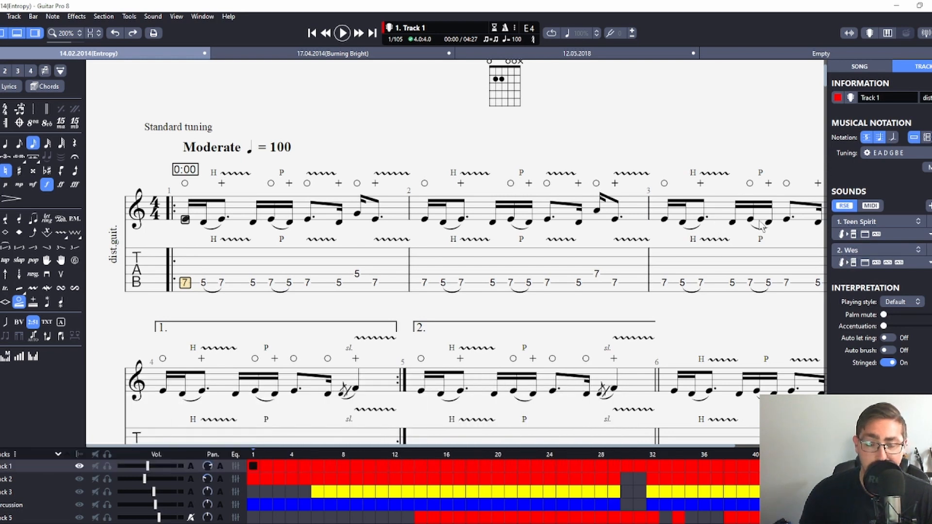
- Switch the inspector between song and track settings, and hide it along with the global view and editing palette
{"action": "key", "text": "F5"}
{"action": "key", "text": "F6"}
{"action": "key", "text": "F6"}
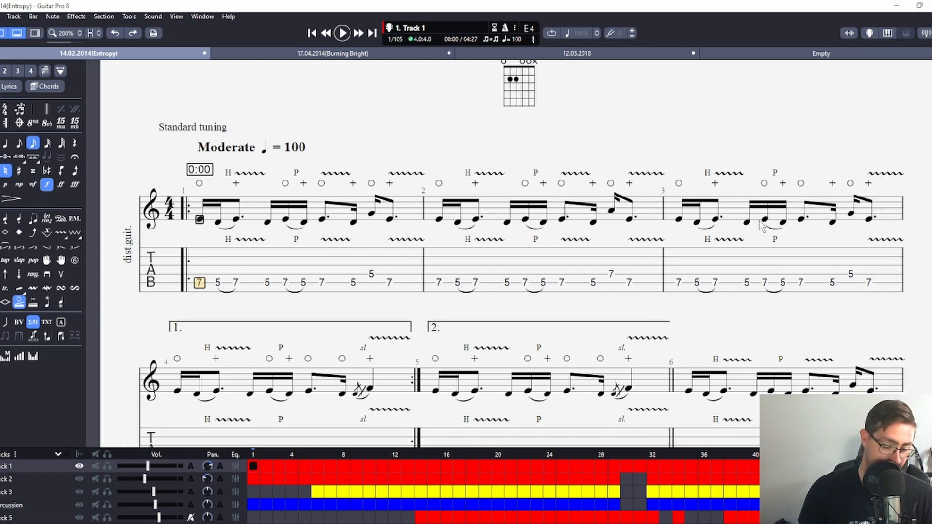
{"action": "key", "text": "F8"}
{"action": "key", "text": "F2"}
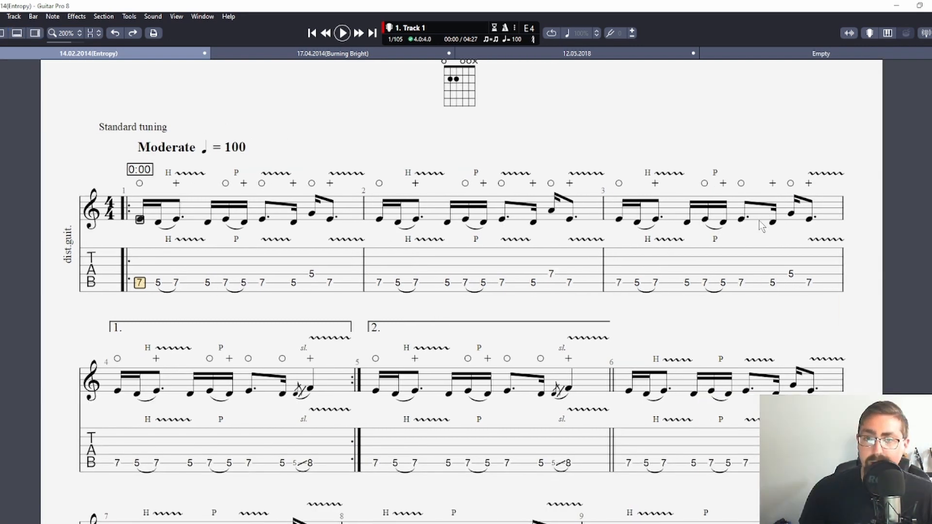